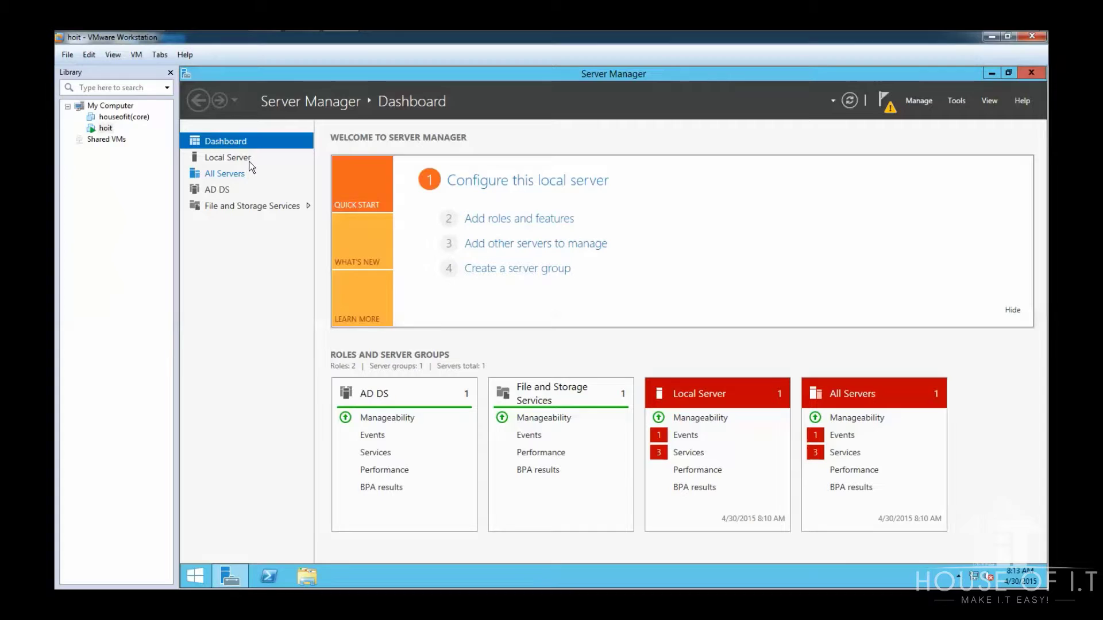
Step: From the AD DS page's pending configuration notice, launch 'Promote this server to a domain controller'
{"action": "left_click", "coordinate": [216, 190]}
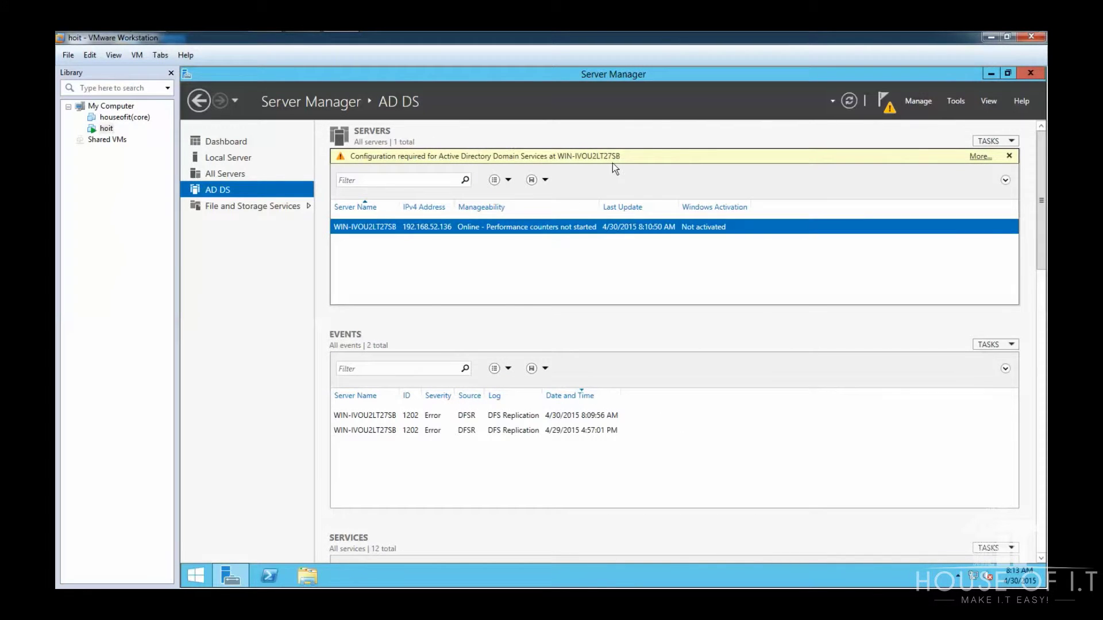
{"action": "left_click", "coordinate": [980, 157]}
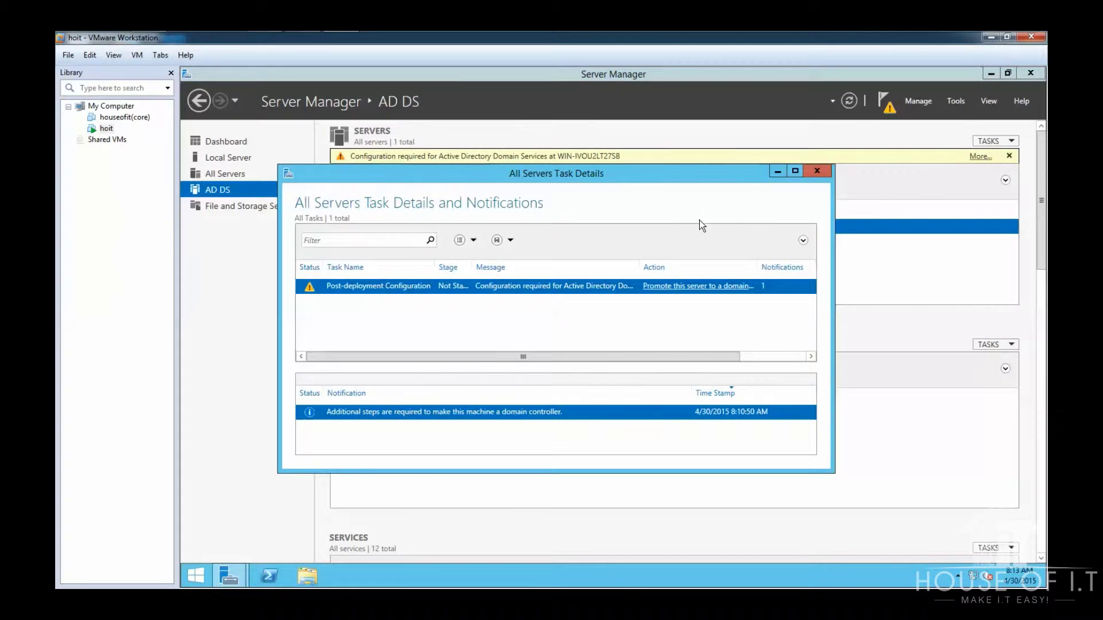
{"action": "left_click", "coordinate": [696, 287]}
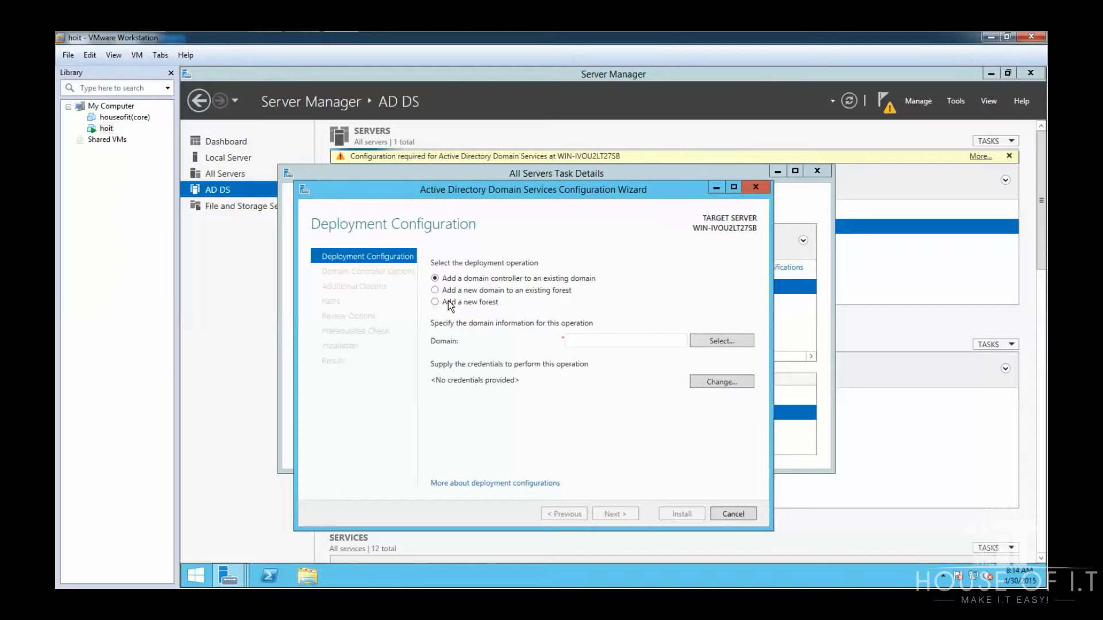
Step: Add a new forest with root domain name sample.com
{"action": "left_click", "coordinate": [449, 303]}
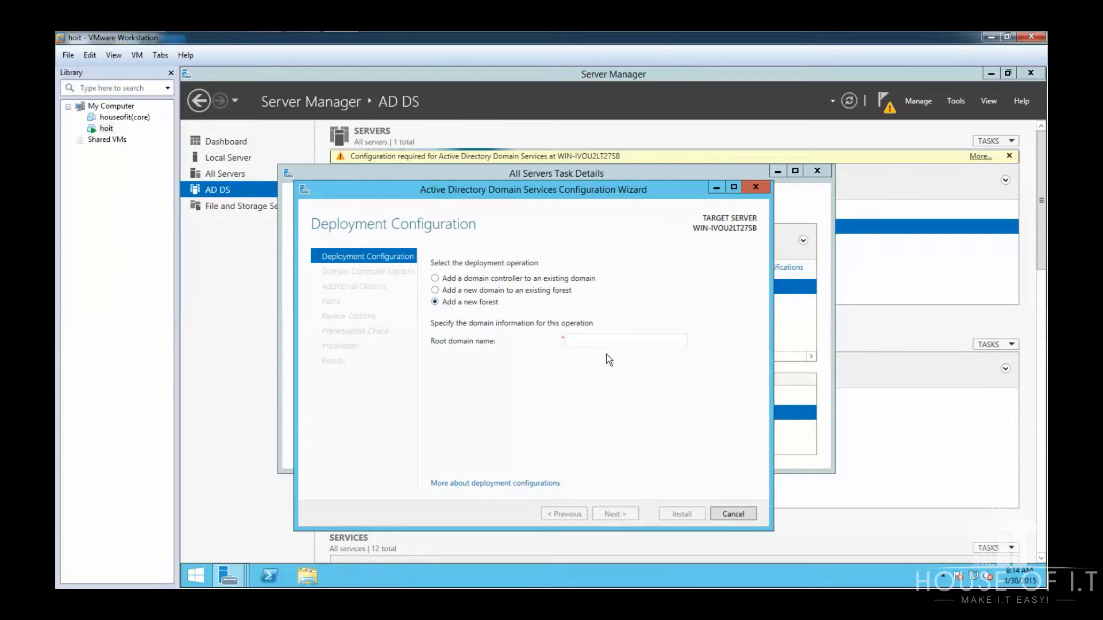
{"action": "left_click", "coordinate": [623, 339]}
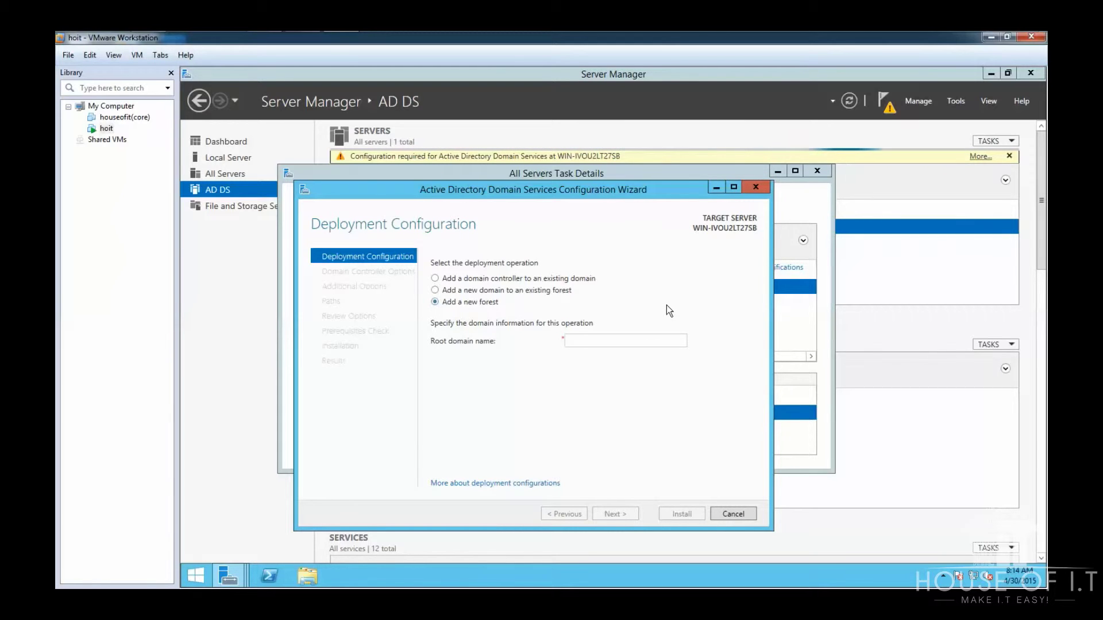
{"action": "type", "text": "sample.com"}
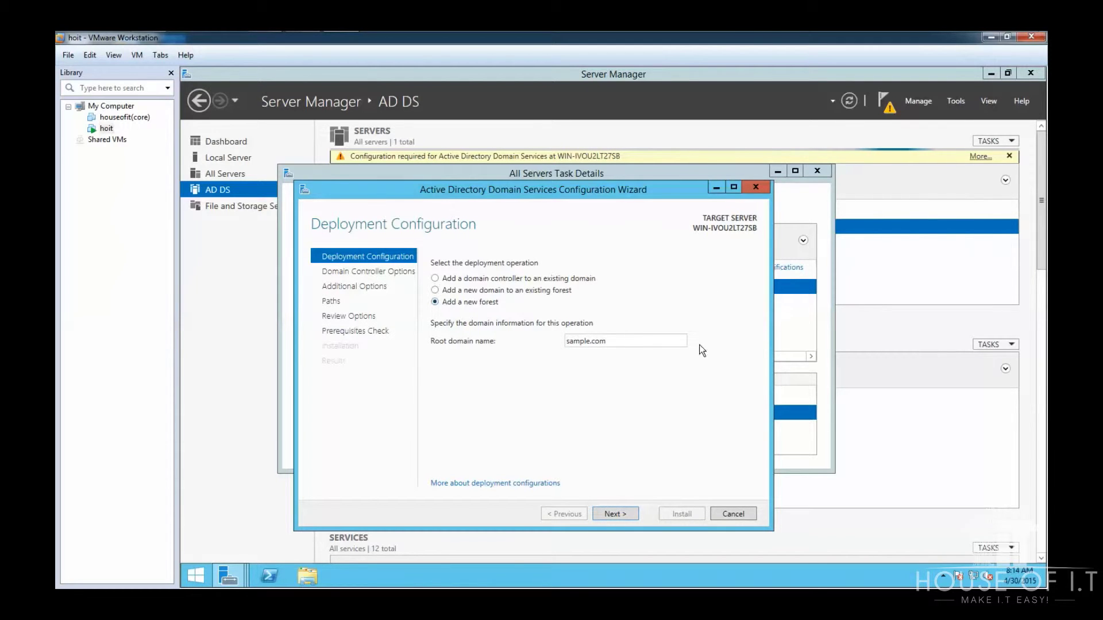
{"action": "left_click", "coordinate": [602, 512]}
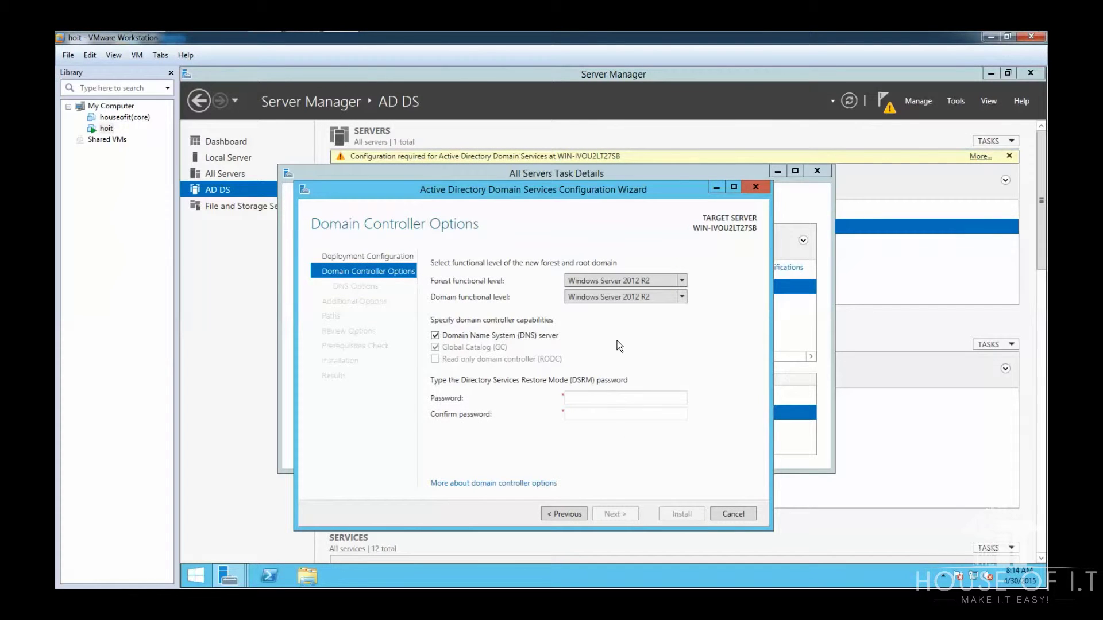
Step: Enter and confirm the Directory Services Restore Mode password
{"action": "type", "text": "Password12"}
{"action": "key", "text": "Tab"}
{"action": "type", "text": "Pa"}
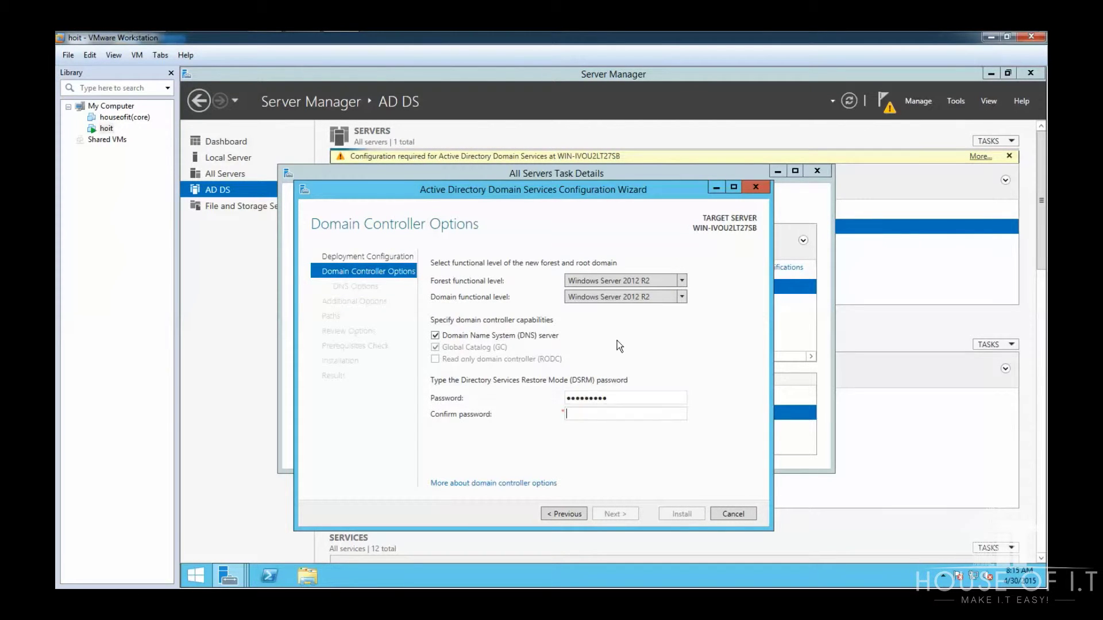
{"action": "type", "text": "ssword12"}
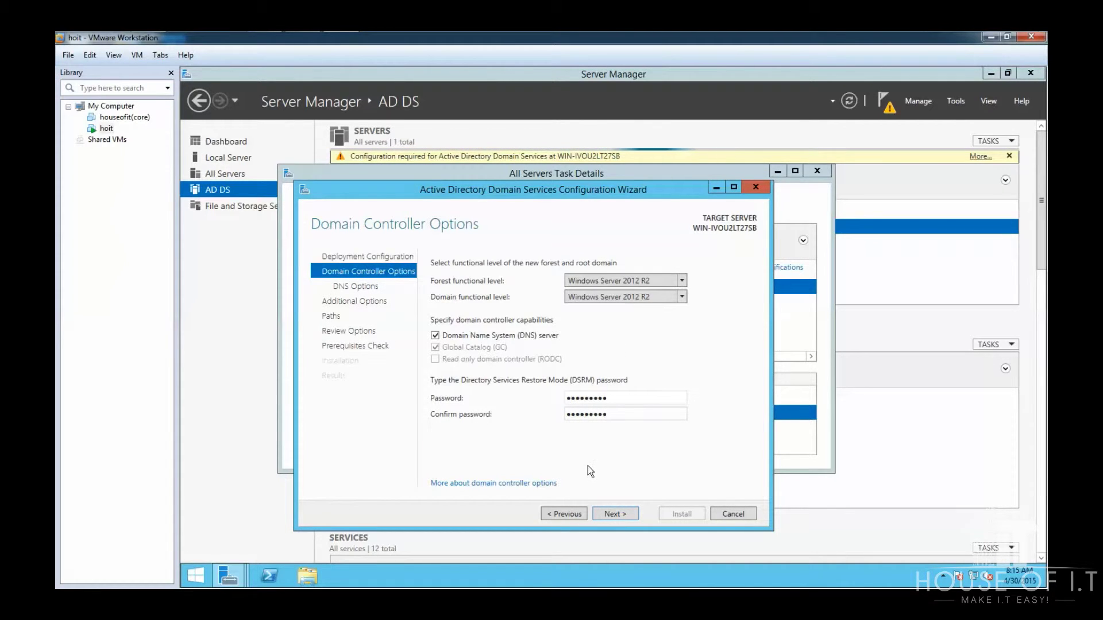
Step: Skip DNS delegation and keep NetBIOS name SAMPLE and the default database, log and SYSVOL folders
{"action": "left_click", "coordinate": [611, 515]}
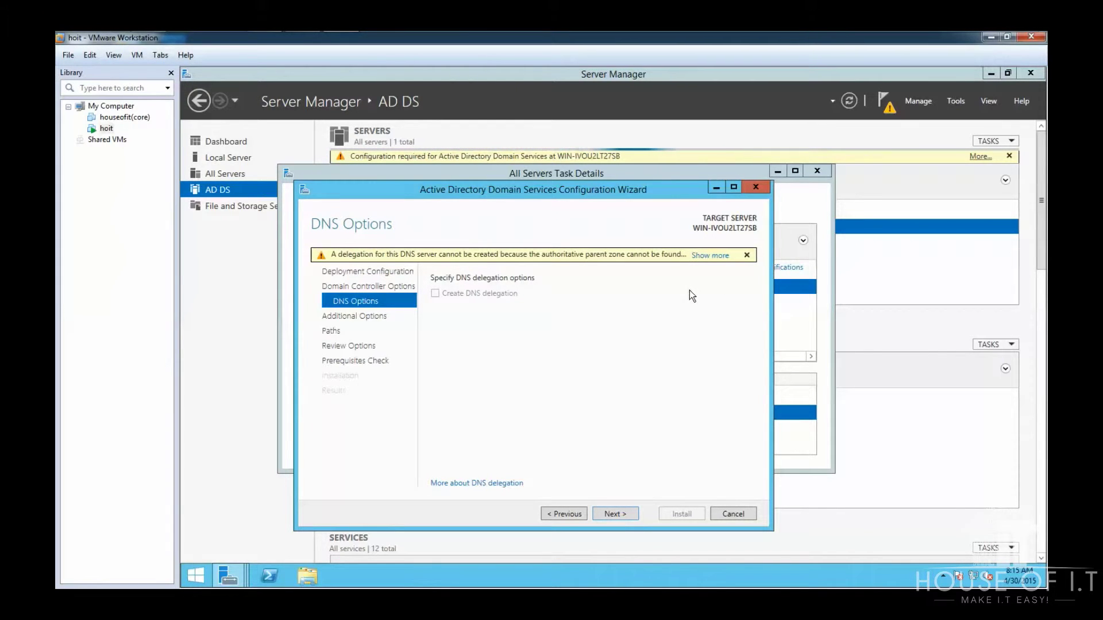
{"action": "left_click", "coordinate": [634, 514]}
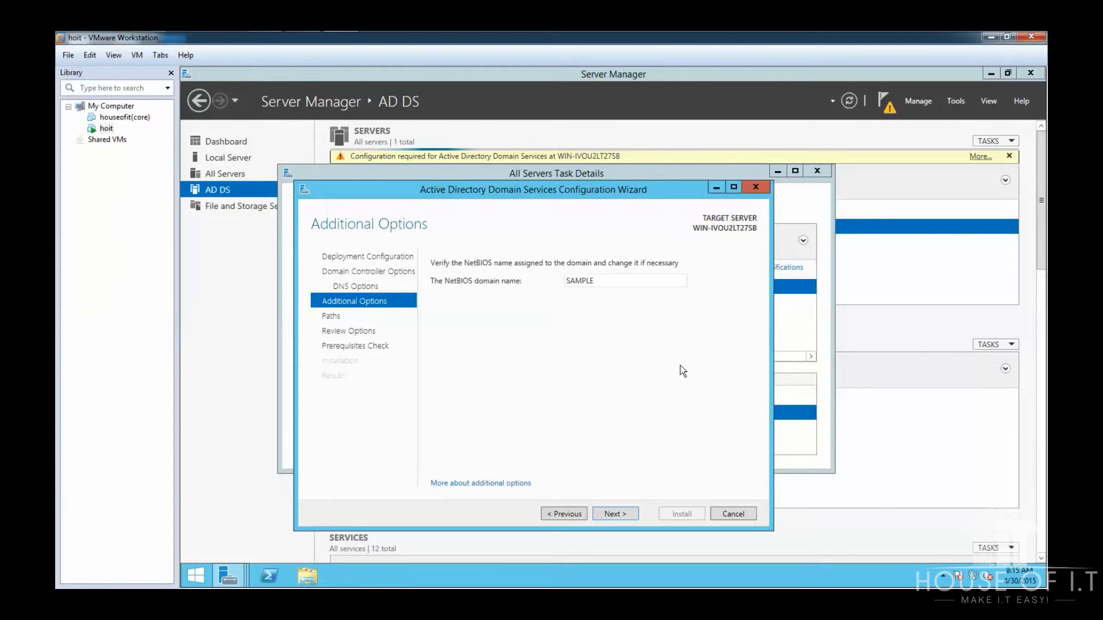
{"action": "left_click", "coordinate": [622, 512]}
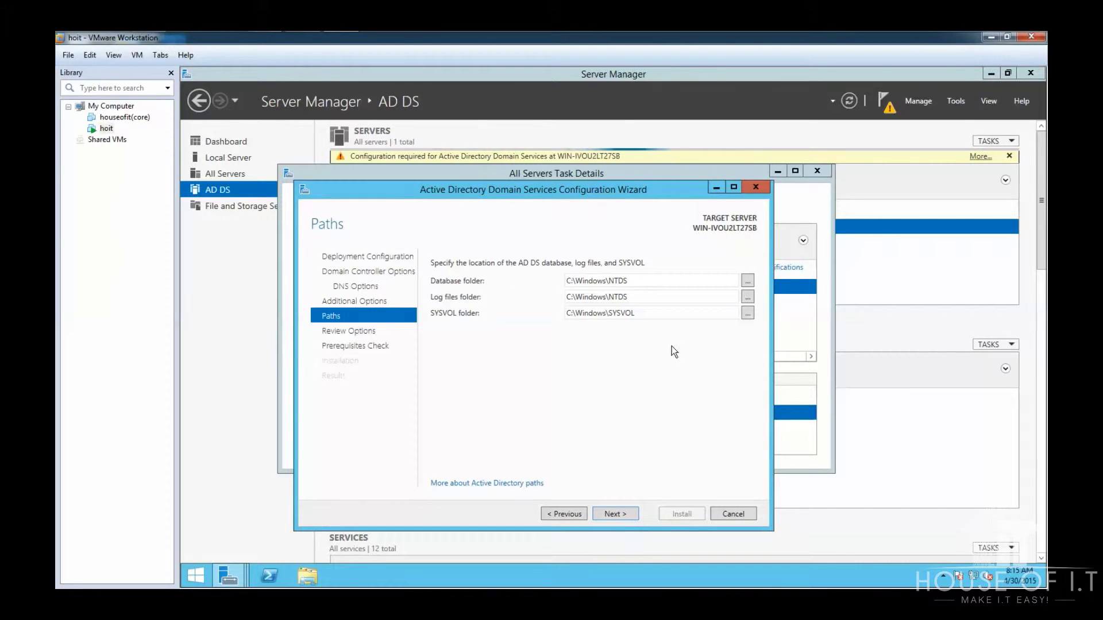
{"action": "left_click", "coordinate": [598, 515]}
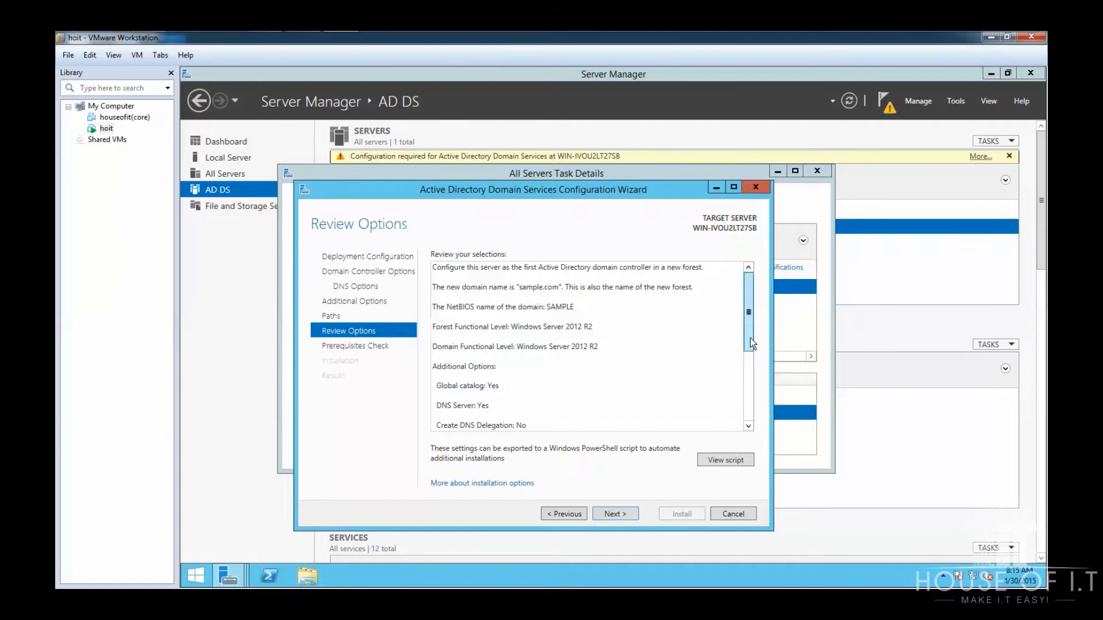
Step: Review the options, pass the prerequisites check and begin installing the new forest
{"action": "left_click_drag", "start_coordinate": [750, 338], "coordinate": [751, 402]}
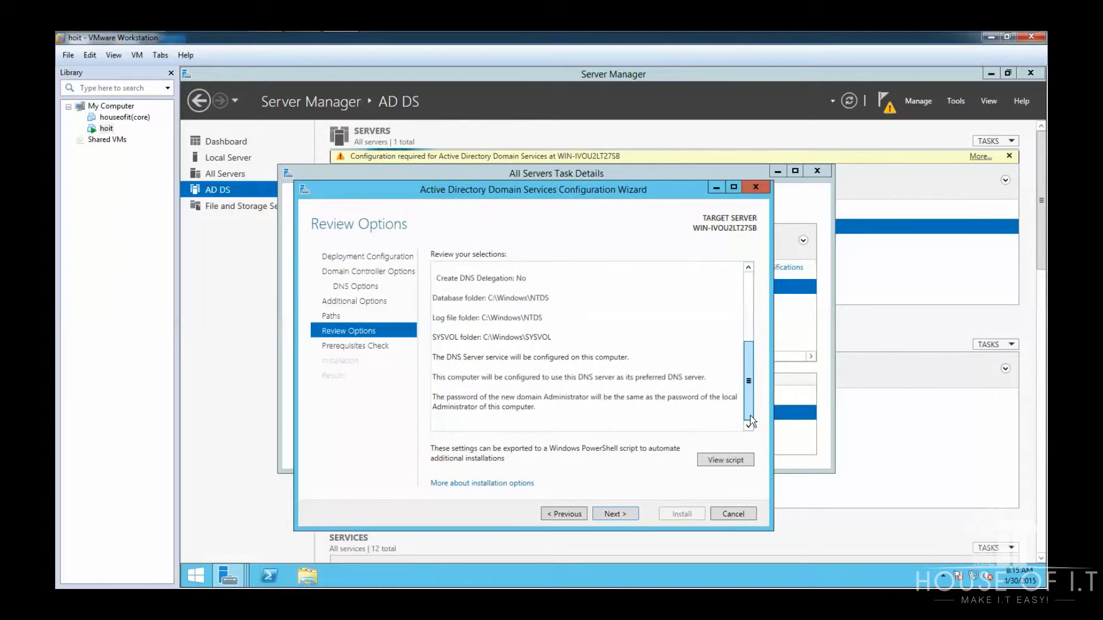
{"action": "left_click", "coordinate": [611, 515]}
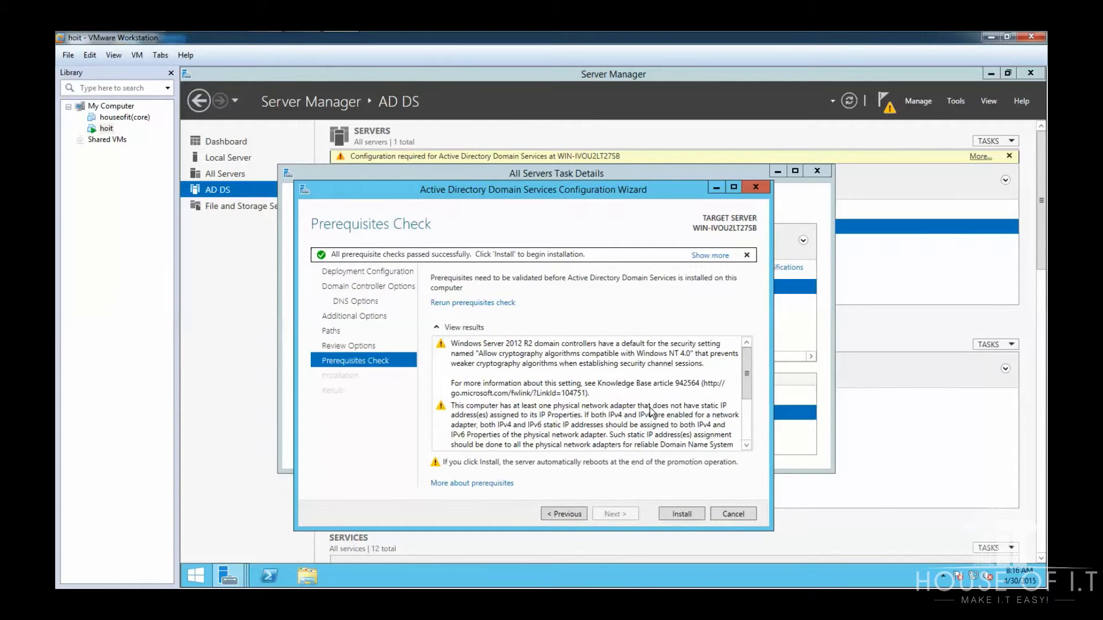
{"action": "scroll", "coordinate": [745, 377], "scroll_direction": "down", "scroll_amount": 1}
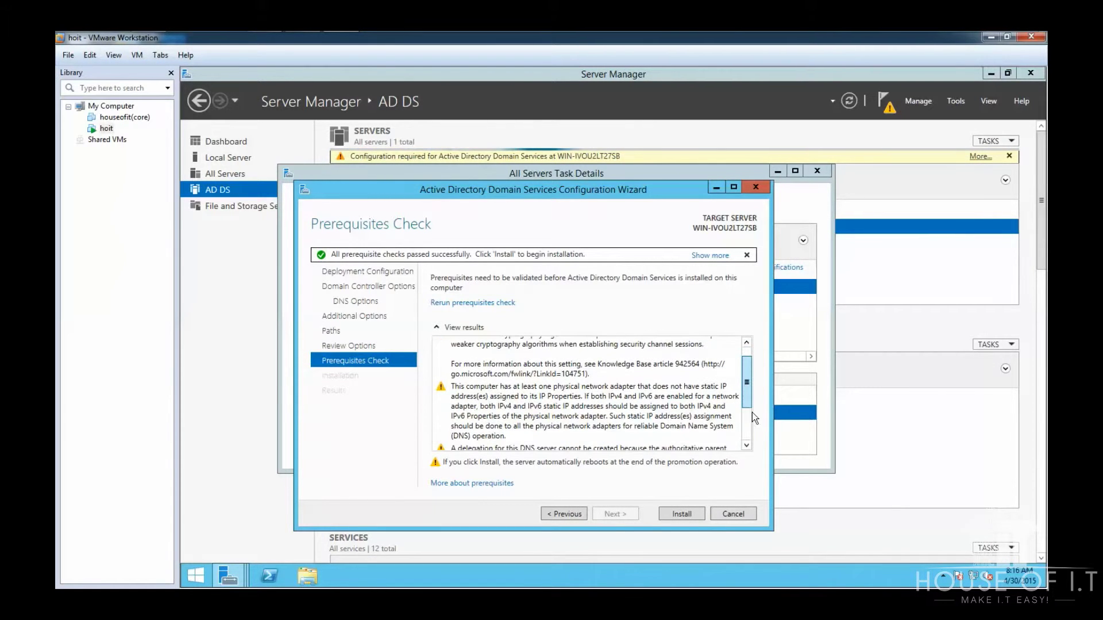
{"action": "scroll", "coordinate": [753, 413], "scroll_direction": "down", "scroll_amount": 2}
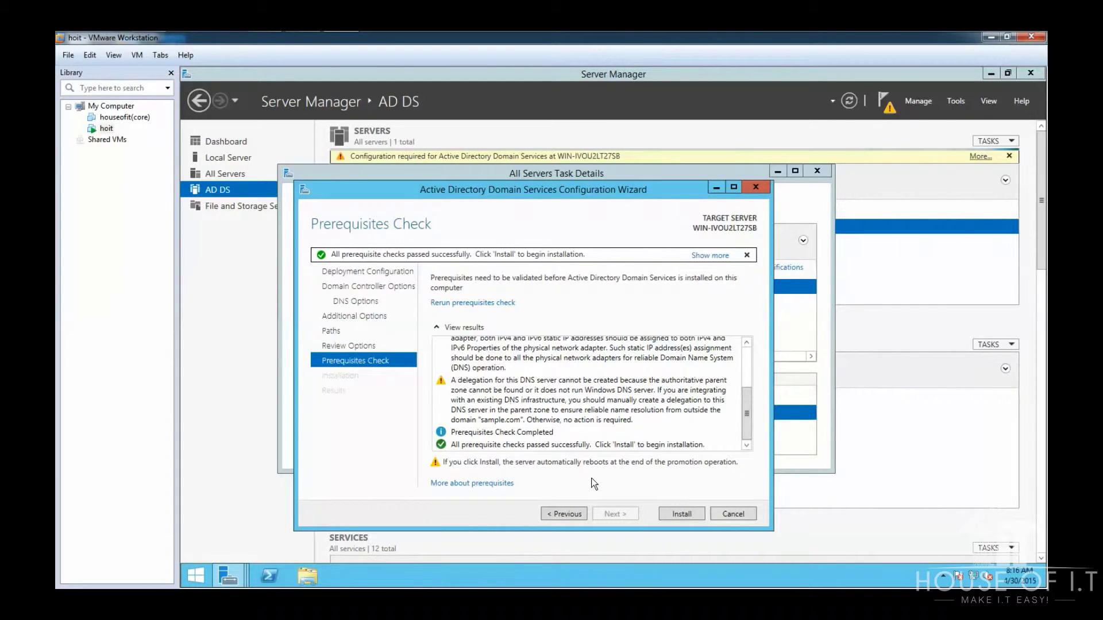
{"action": "left_click", "coordinate": [679, 514]}
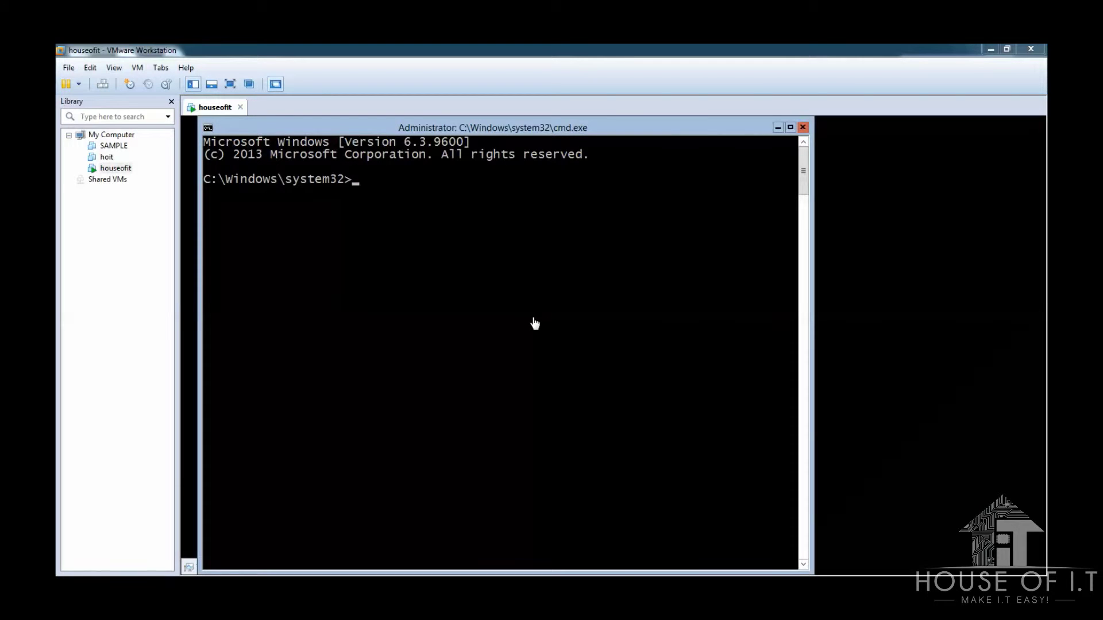
Step: Start PowerShell from the command prompt and install the AD-Domain-Services feature
{"action": "left_click", "coordinate": [541, 304]}
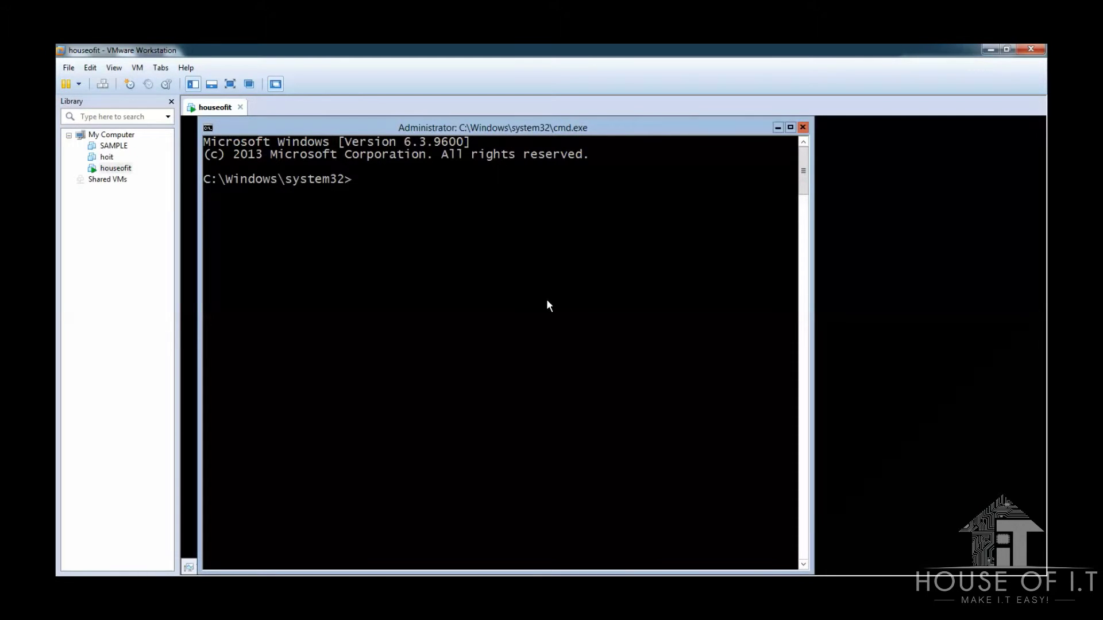
{"action": "type", "text": "powershell"}
{"action": "key", "text": "Return"}
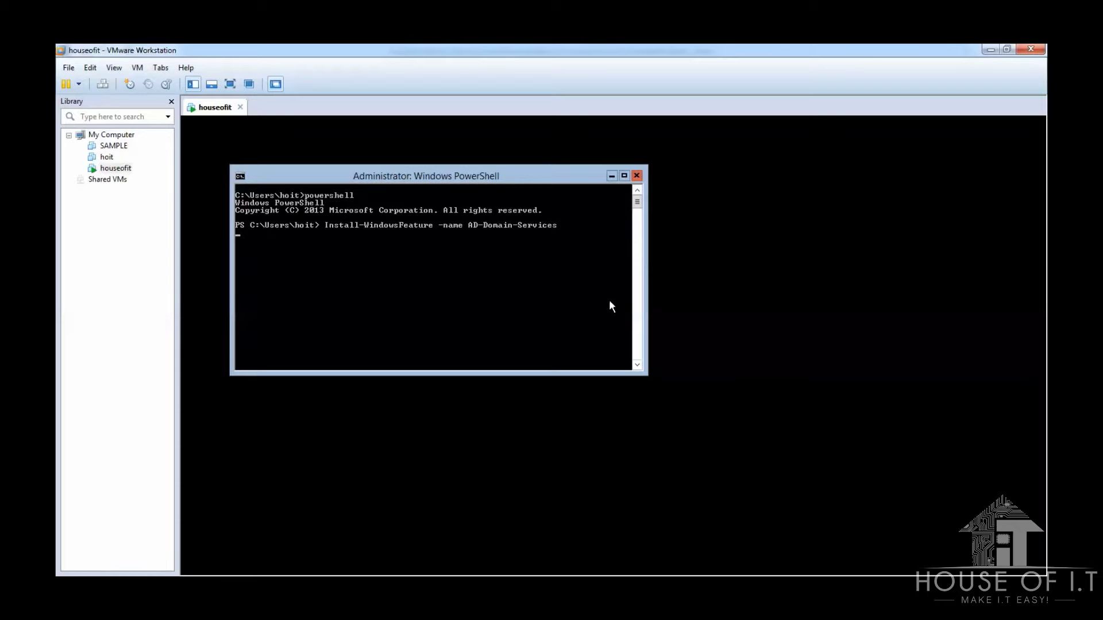
{"action": "key", "text": "Return"}
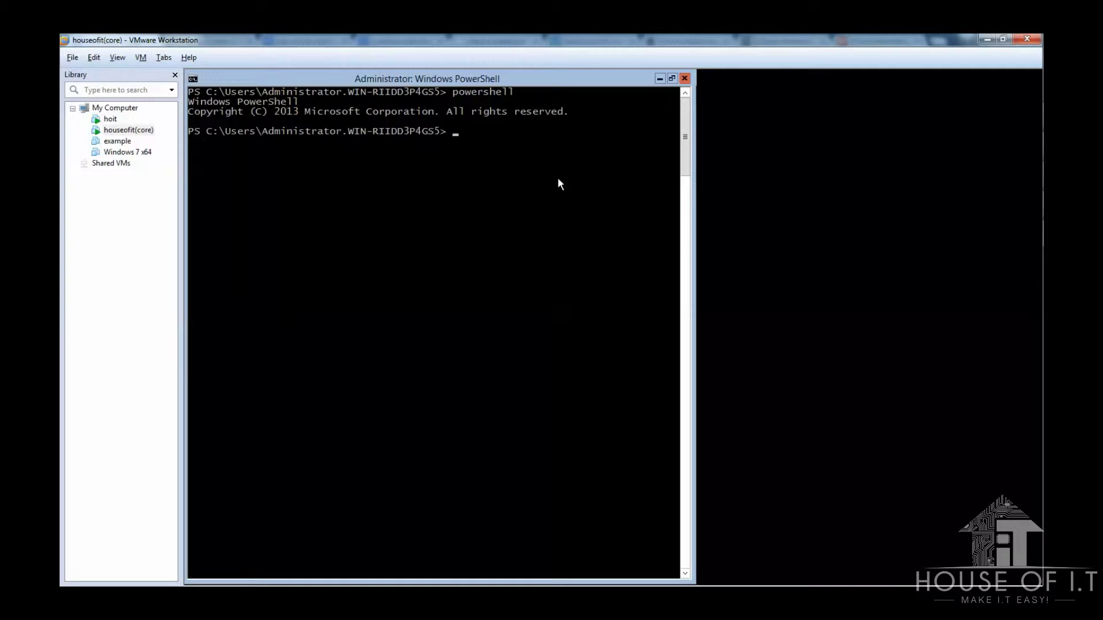
Step: Run install-addsforest with domain name samplel.com
{"action": "type", "text": "install-addsforest -domainname \""}
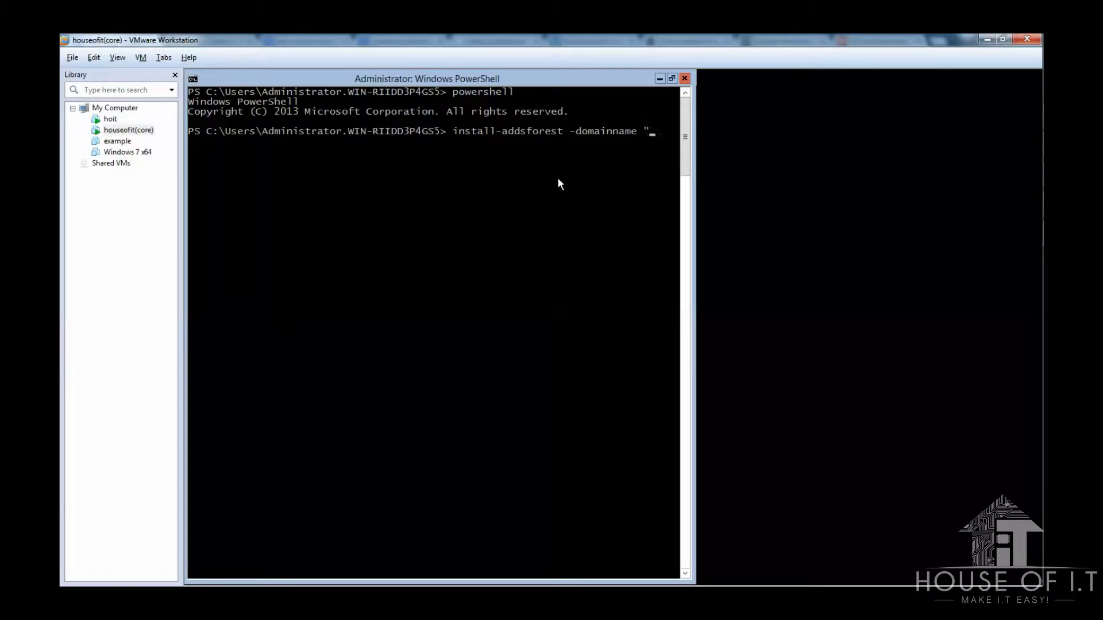
{"action": "type", "text": "samplel.com"}
{"action": "key", "text": "Return"}
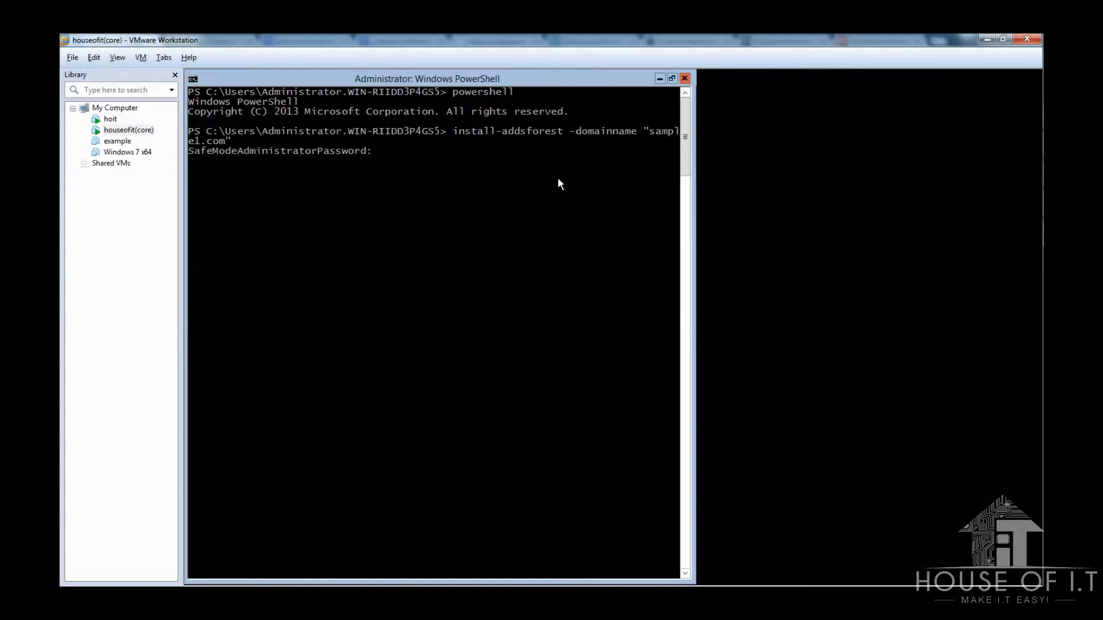
Step: Enter and confirm the safe mode administrator password, then answer A to proceed
{"action": "type", "text": "*******"}
{"action": "key", "text": "Return"}
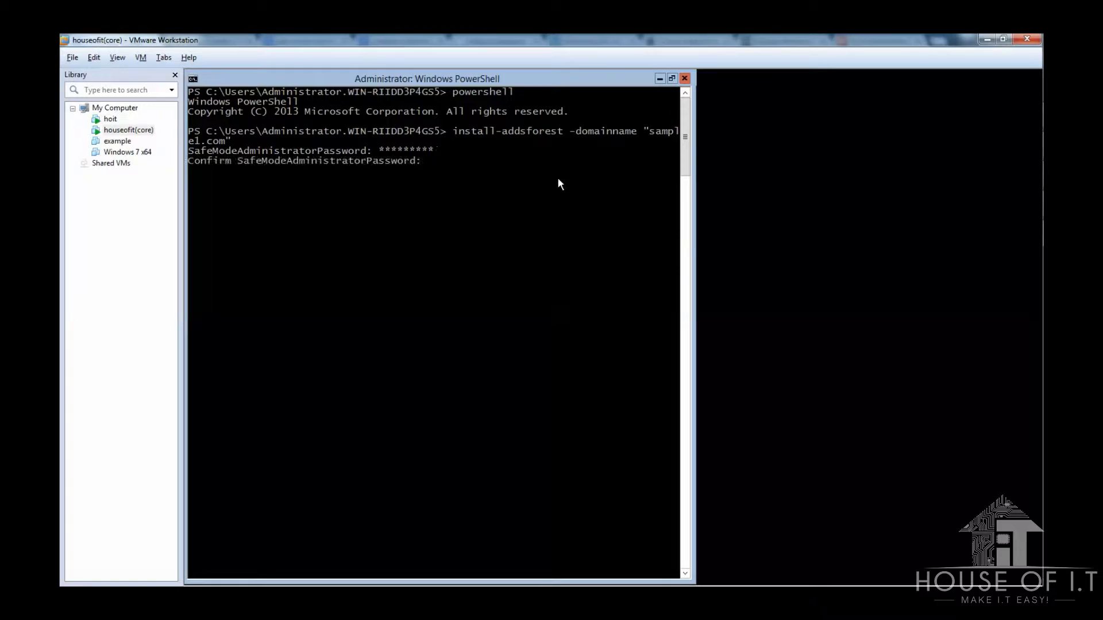
{"action": "type", "text": "*********"}
{"action": "key", "text": "Return"}
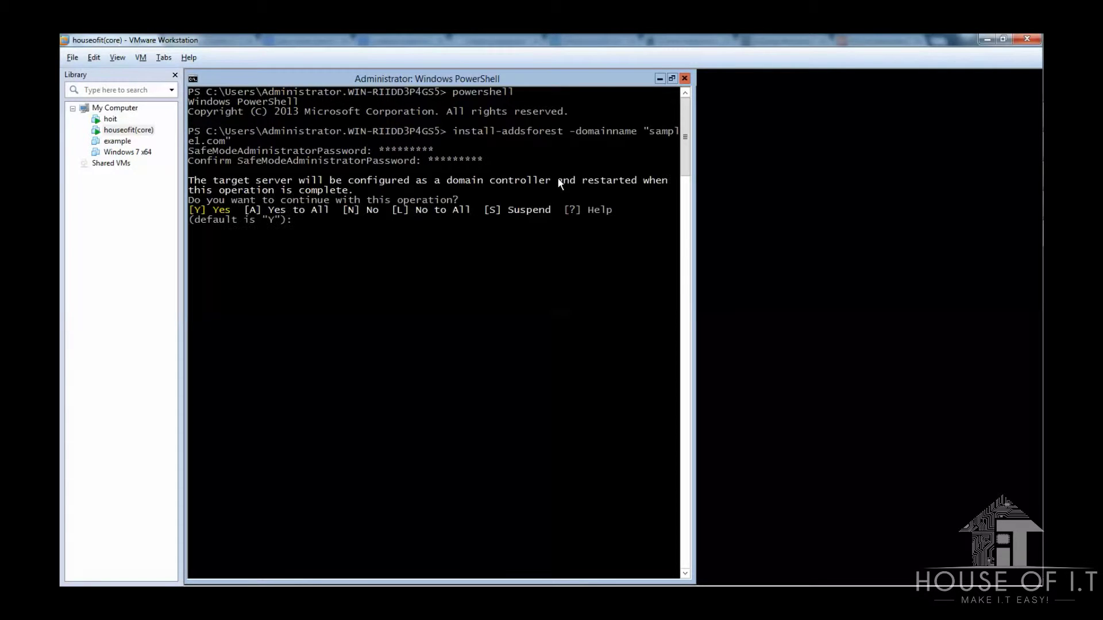
{"action": "type", "text": "a"}
{"action": "key", "text": "Return"}
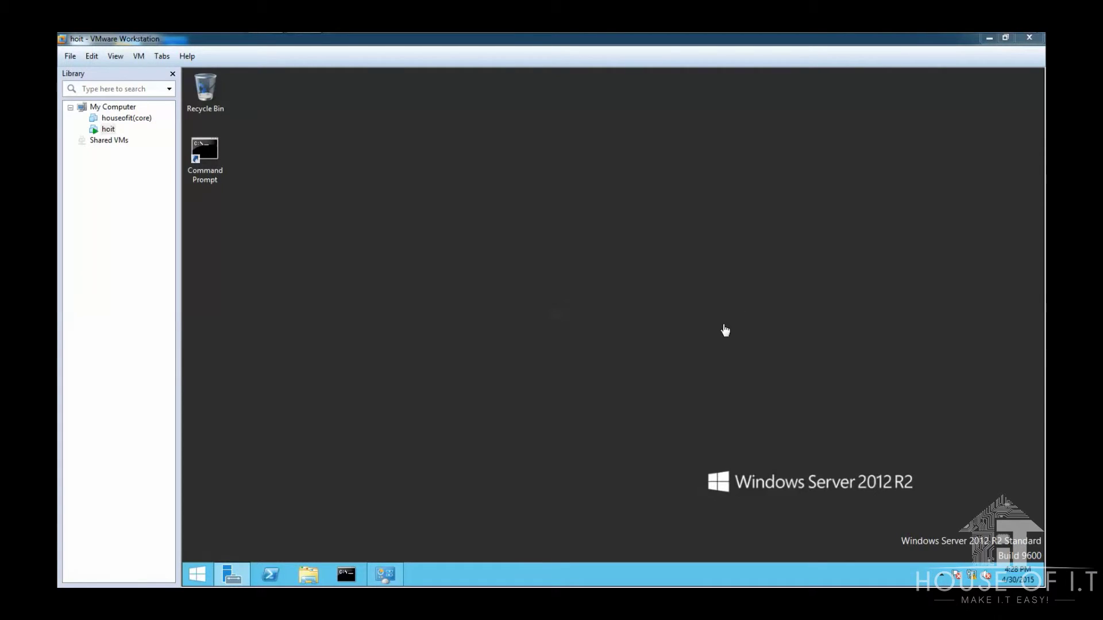
Step: Open Command Prompt as administrator and start ntdsutil
{"action": "right_click", "coordinate": [205, 144]}
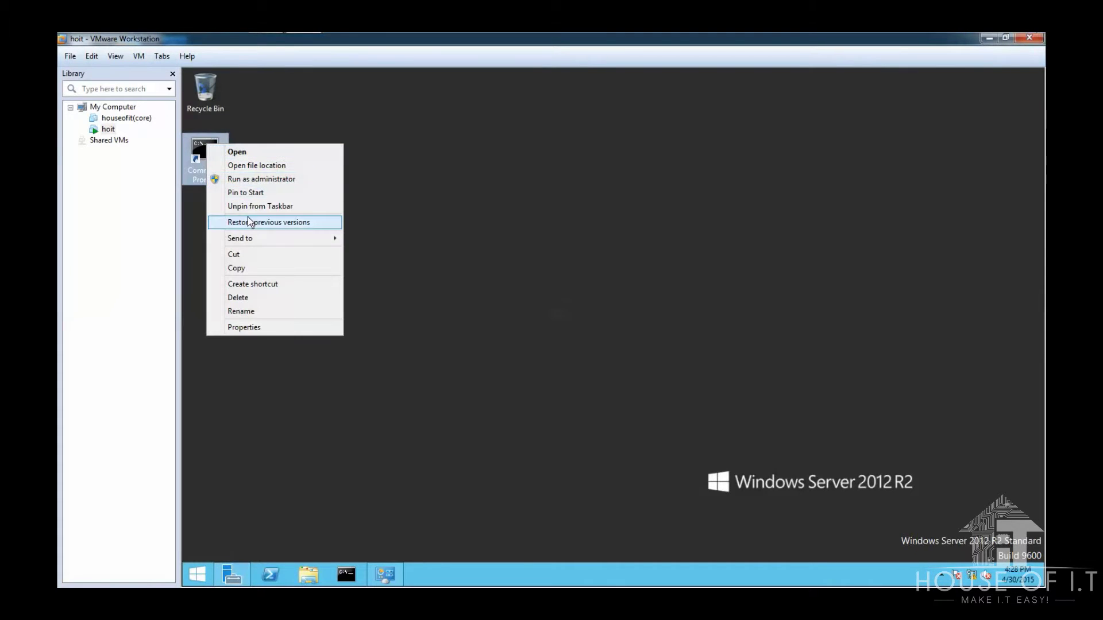
{"action": "left_click", "coordinate": [252, 179]}
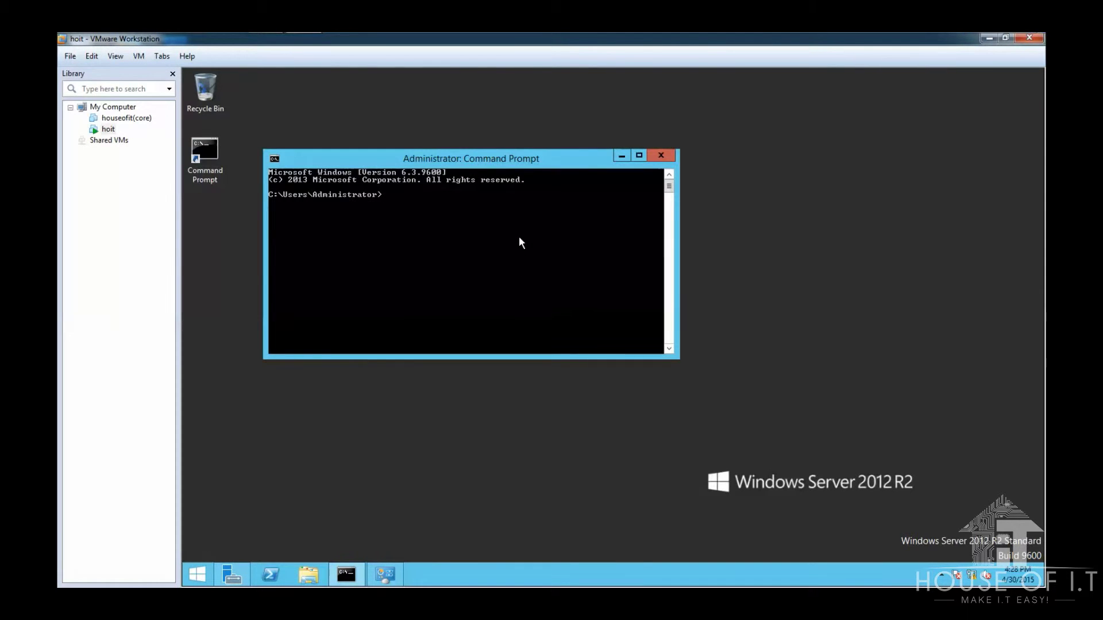
{"action": "type", "text": "ntdsutil"}
{"action": "key", "text": "Return"}
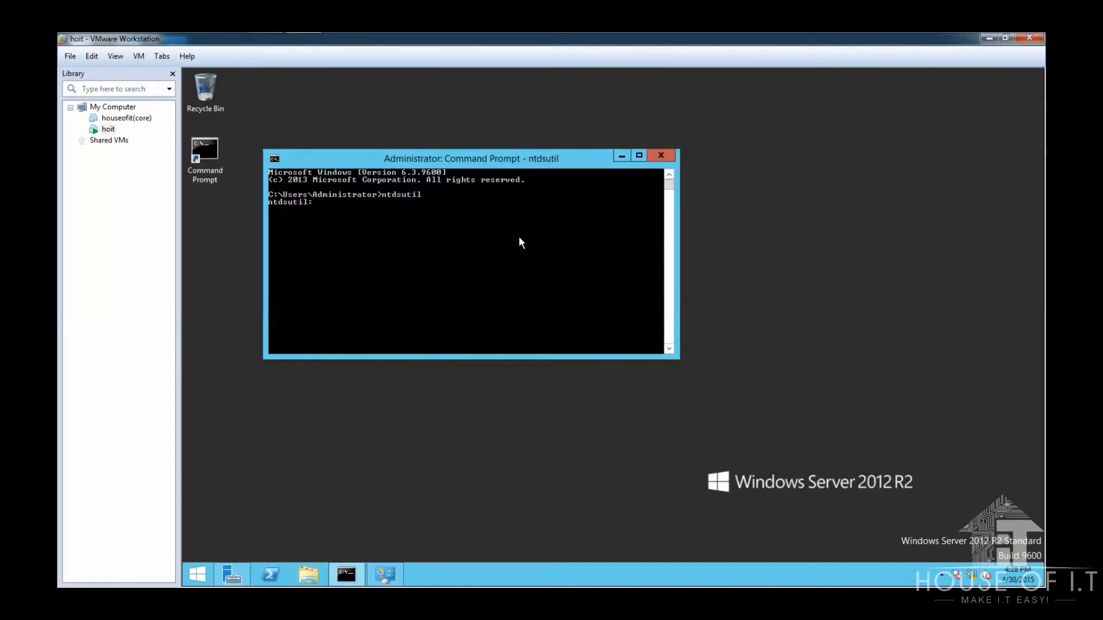
Step: Activate instance ntds and create full IFM media with SYSVOL in G:\Directory
{"action": "type", "text": "activate instance ntds"}
{"action": "key", "text": "Return"}
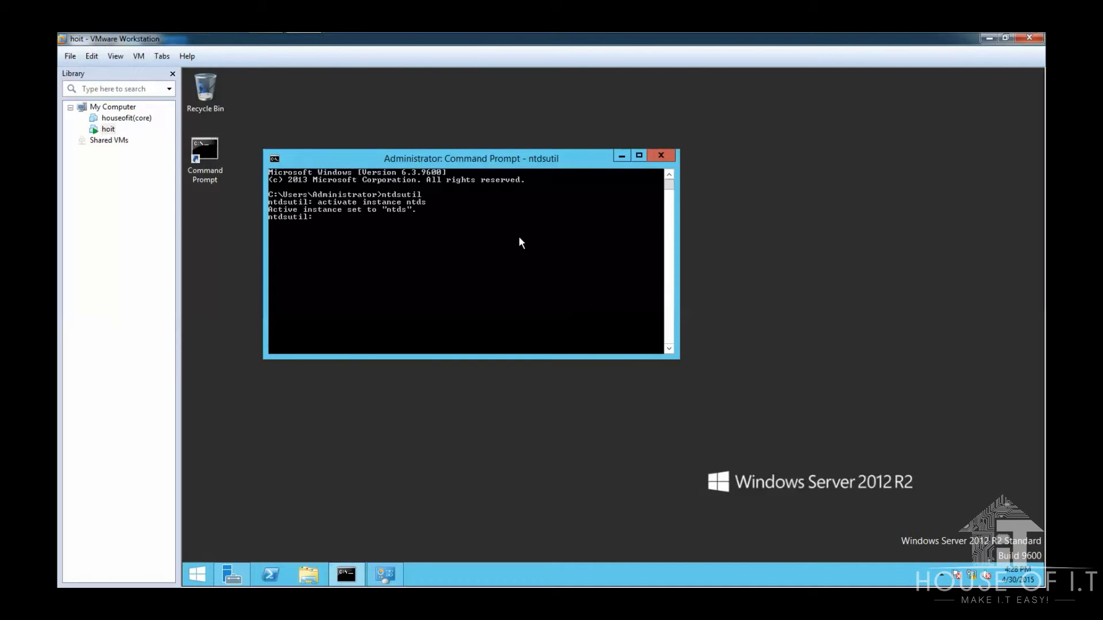
{"action": "type", "text": "ifm"}
{"action": "key", "text": "Return"}
{"action": "type", "text": "create sysvol full G:\\Directory"}
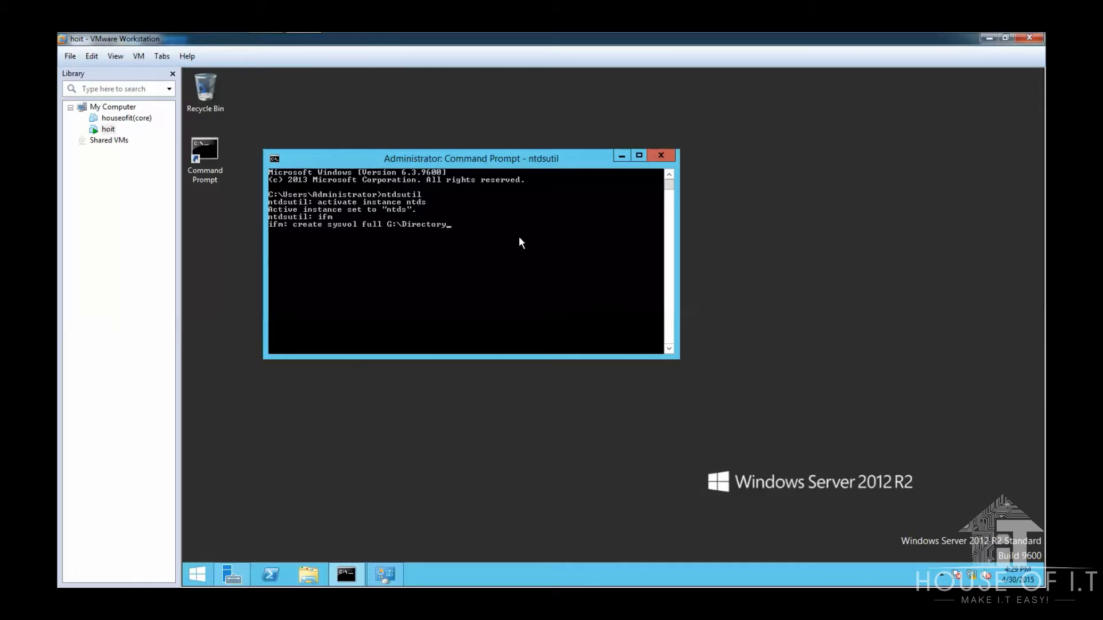
{"action": "key", "text": "Return"}
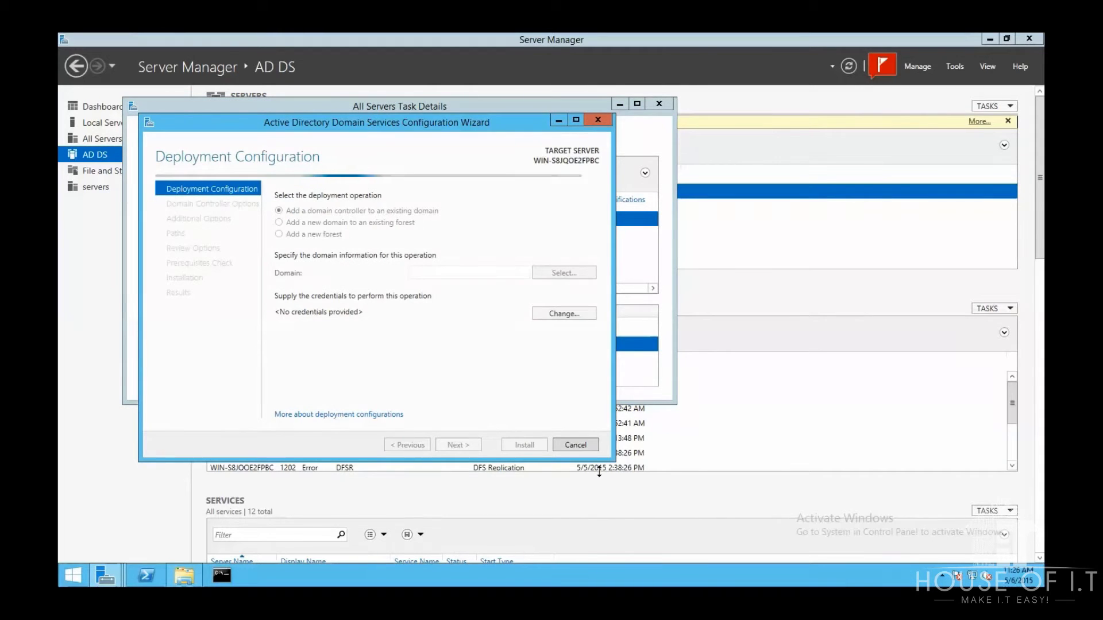
Step: Target domain sample.com with administrator credentials and enter the DSRM password
{"action": "type", "text": "sample."}
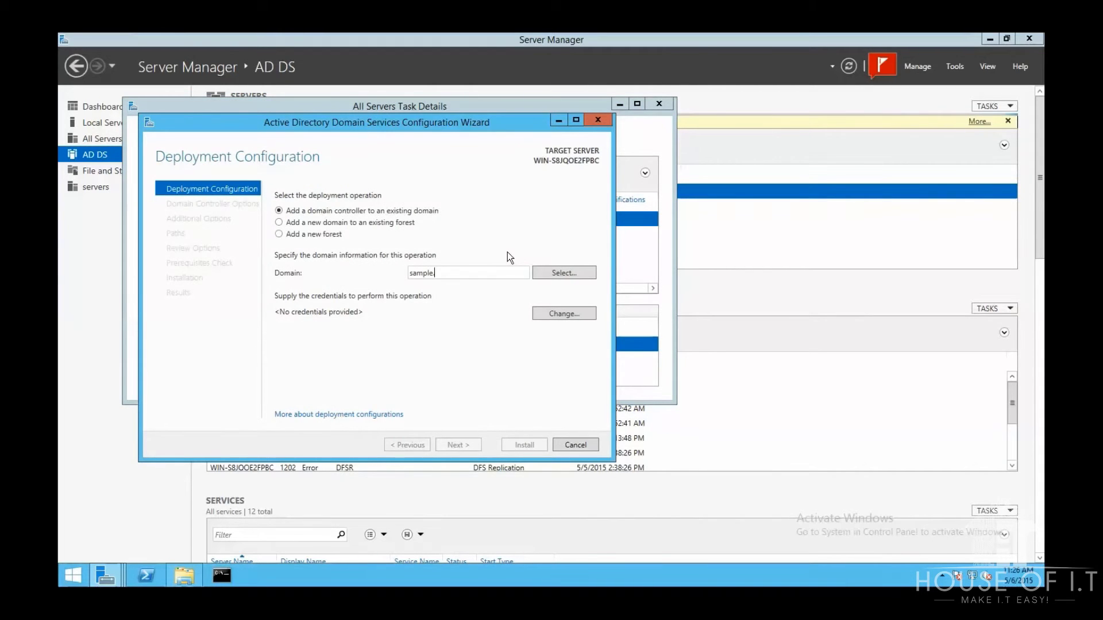
{"action": "type", "text": "com"}
{"action": "left_click", "coordinate": [564, 314]}
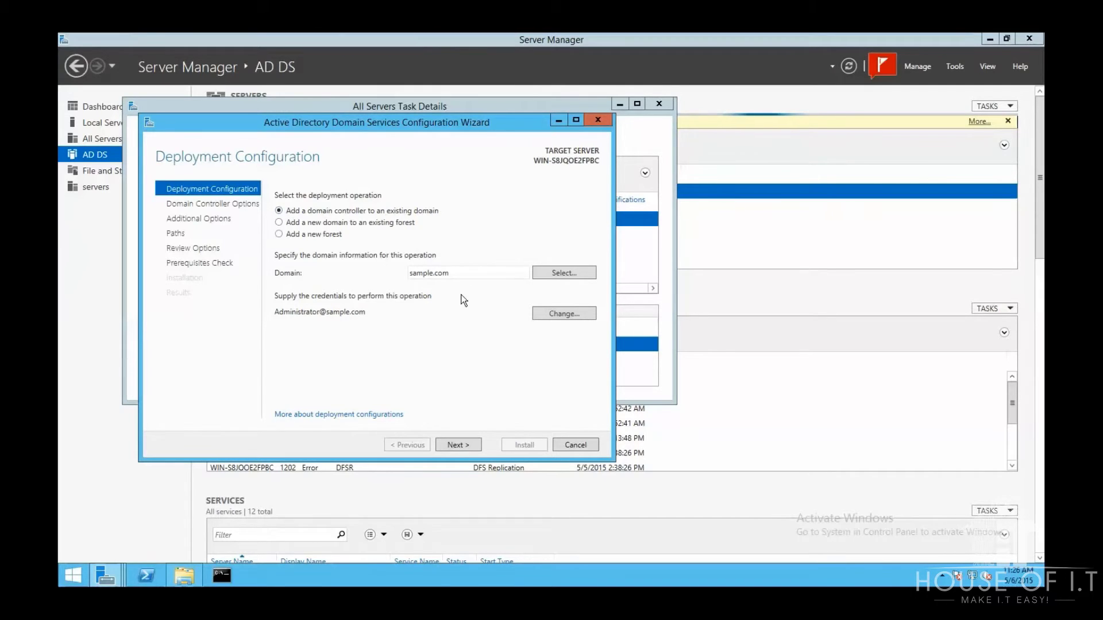
{"action": "left_click", "coordinate": [455, 445]}
{"action": "left_click", "coordinate": [470, 287]}
{"action": "type", "text": "P@s"}
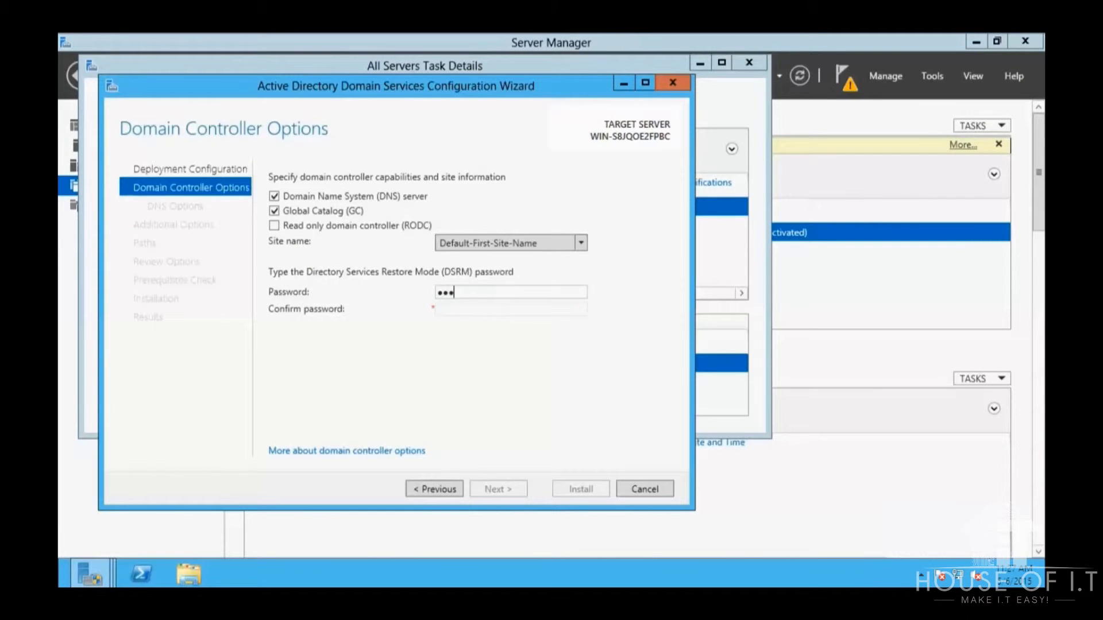
{"action": "type", "text": "sw0rd"}
{"action": "key", "text": "Tab"}
{"action": "type", "text": "P@ssw0rd"}
{"action": "key", "text": "Return"}
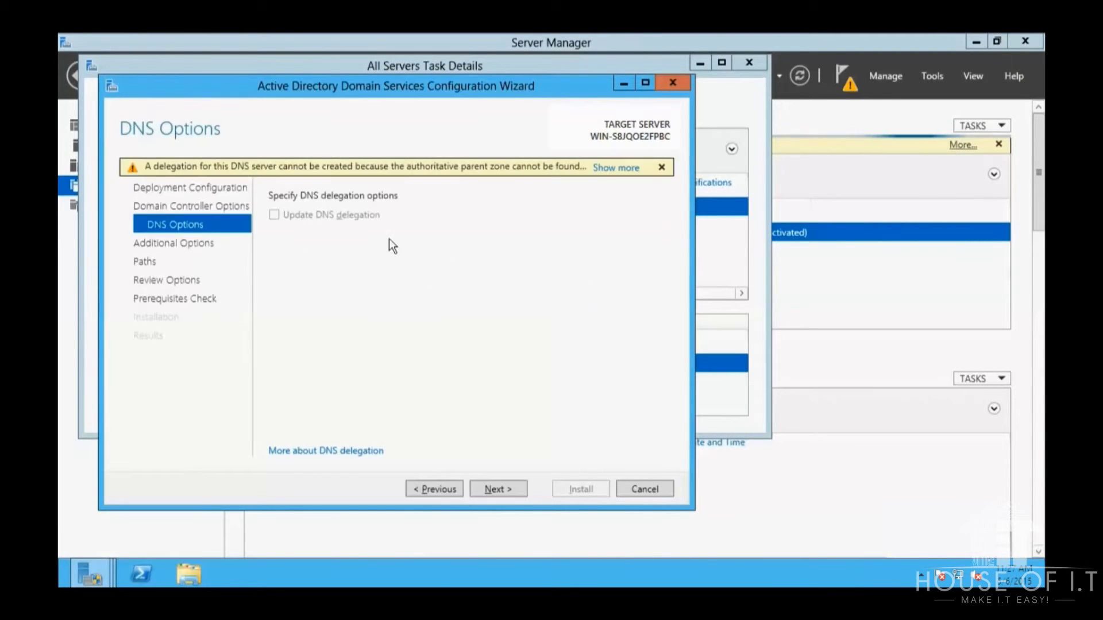
Step: Enable Install from media with C:\ifm as the media path
{"action": "left_click", "coordinate": [498, 489]}
{"action": "left_click", "coordinate": [274, 196]}
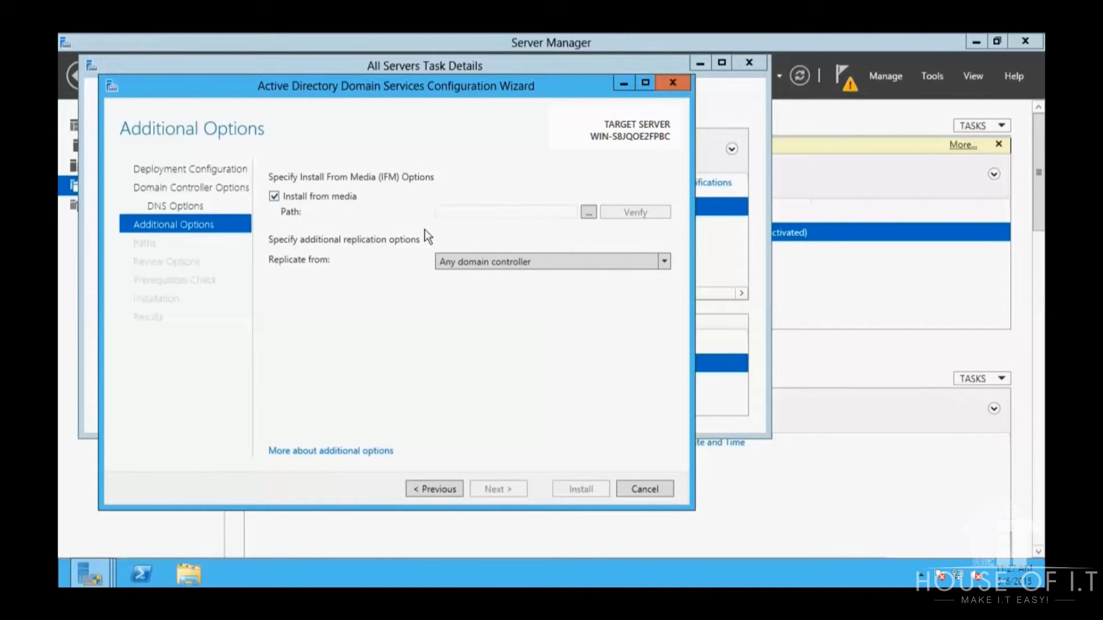
{"action": "left_click", "coordinate": [588, 213]}
{"action": "left_click", "coordinate": [493, 277]}
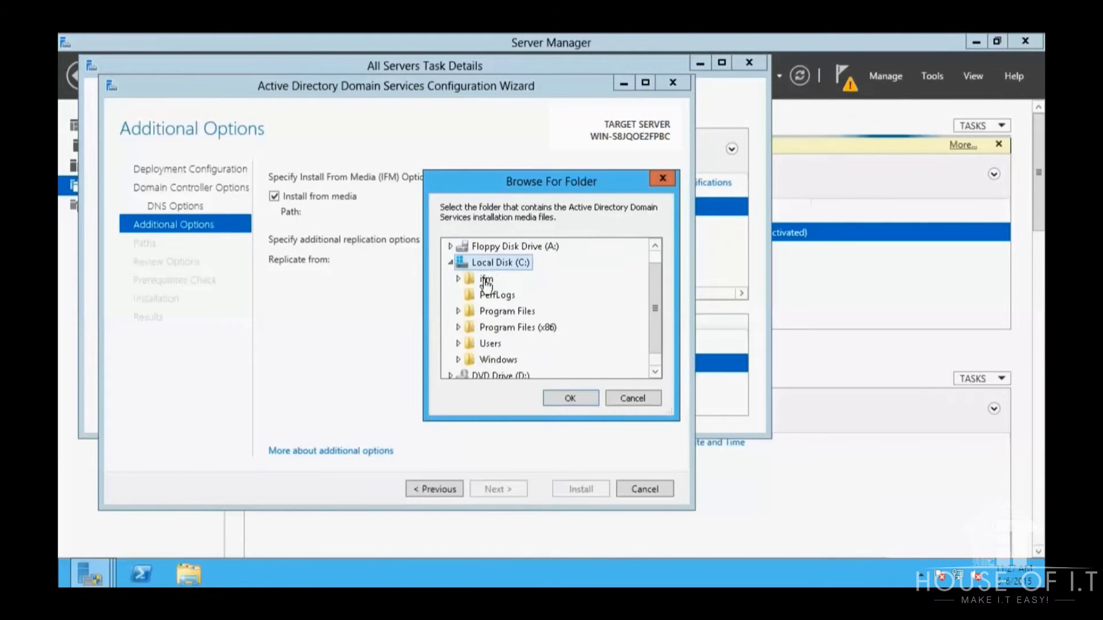
{"action": "left_click", "coordinate": [486, 279]}
{"action": "left_click", "coordinate": [564, 397]}
Step: Accept the default paths, review, pass the prerequisites check and start installation
{"action": "left_click", "coordinate": [518, 487]}
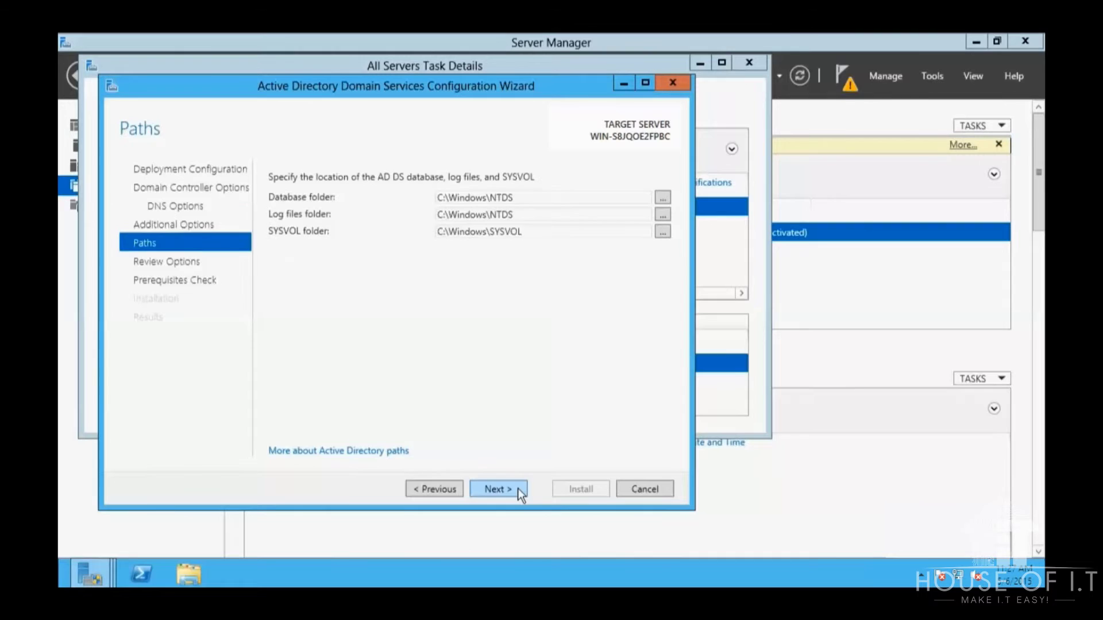
{"action": "left_click", "coordinate": [519, 488]}
{"action": "left_click", "coordinate": [518, 489]}
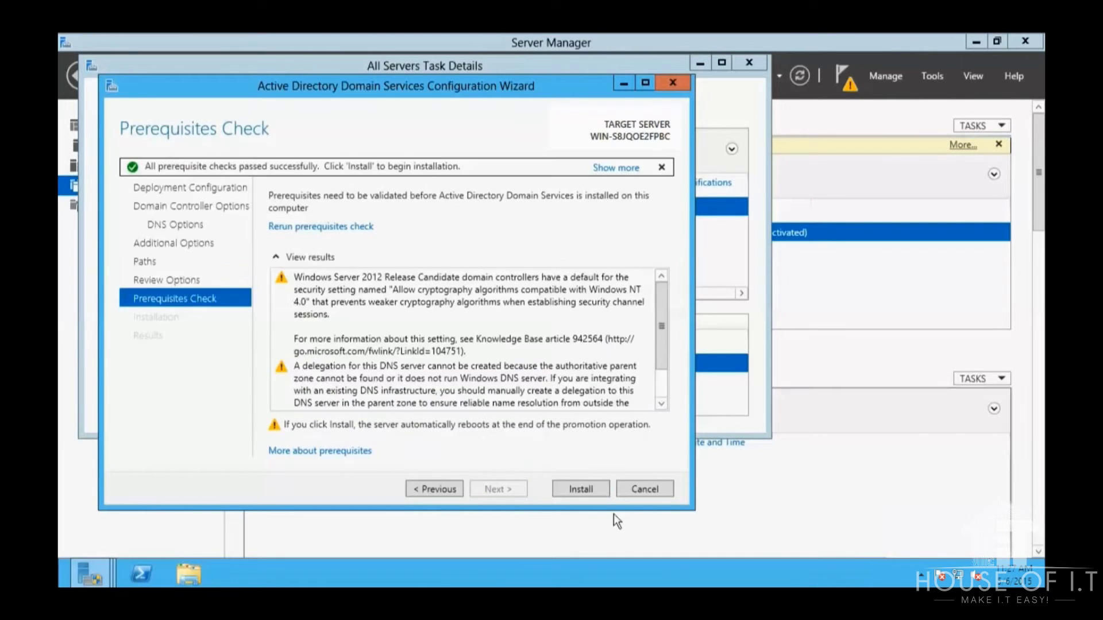
{"action": "left_click", "coordinate": [598, 490]}
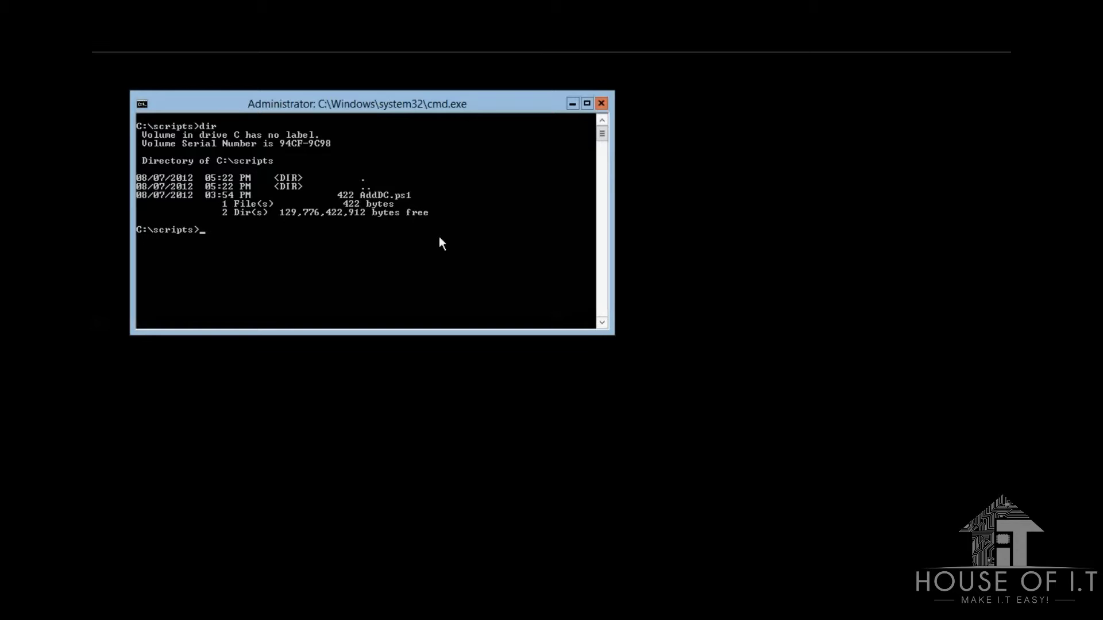
Step: In PowerShell, check the execution policy and set it to Unrestricted
{"action": "type", "text": "powershell"}
{"action": "key", "text": "Return"}
{"action": "type", "text": "e"}
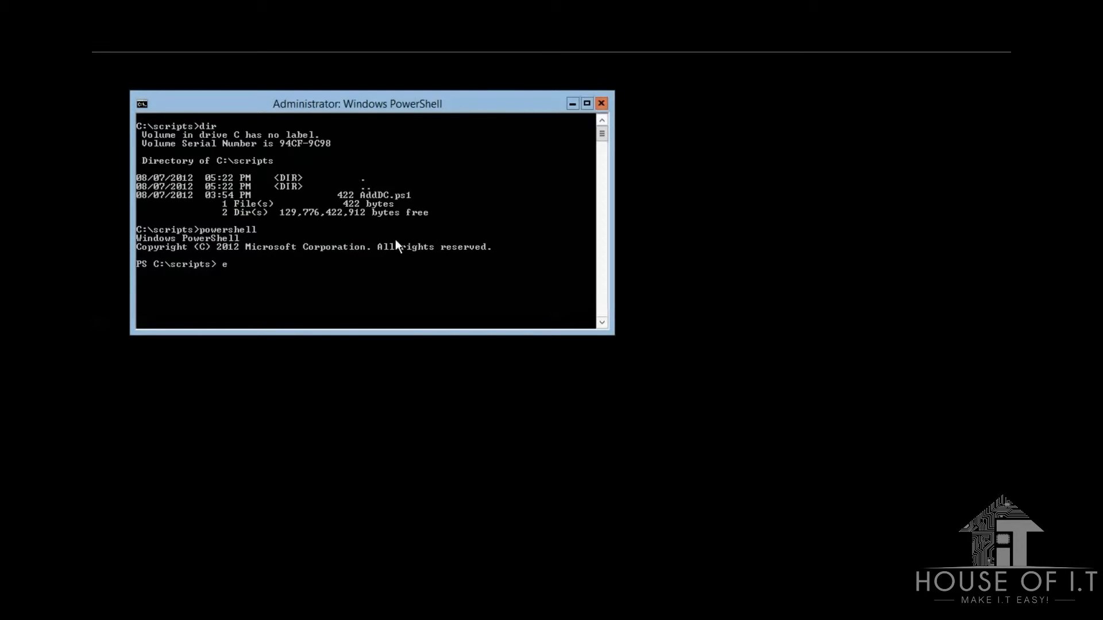
{"action": "type", "text": "xecutionpolicy"}
{"action": "key", "text": "Return"}
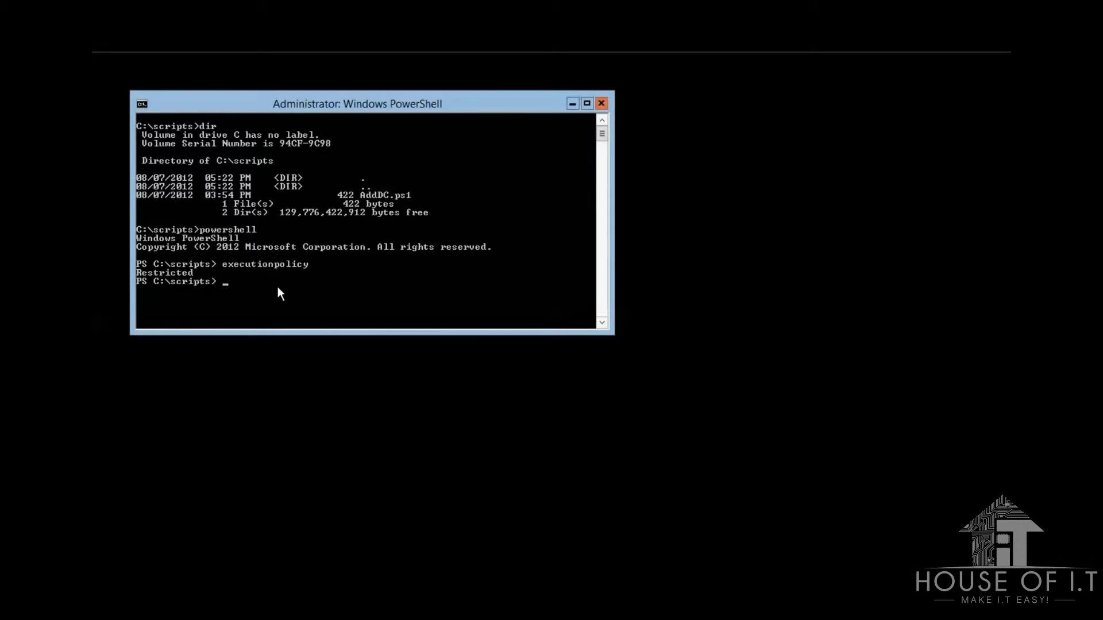
{"action": "type", "text": "set-executionpolicy unrestricted"}
{"action": "key", "text": "Return"}
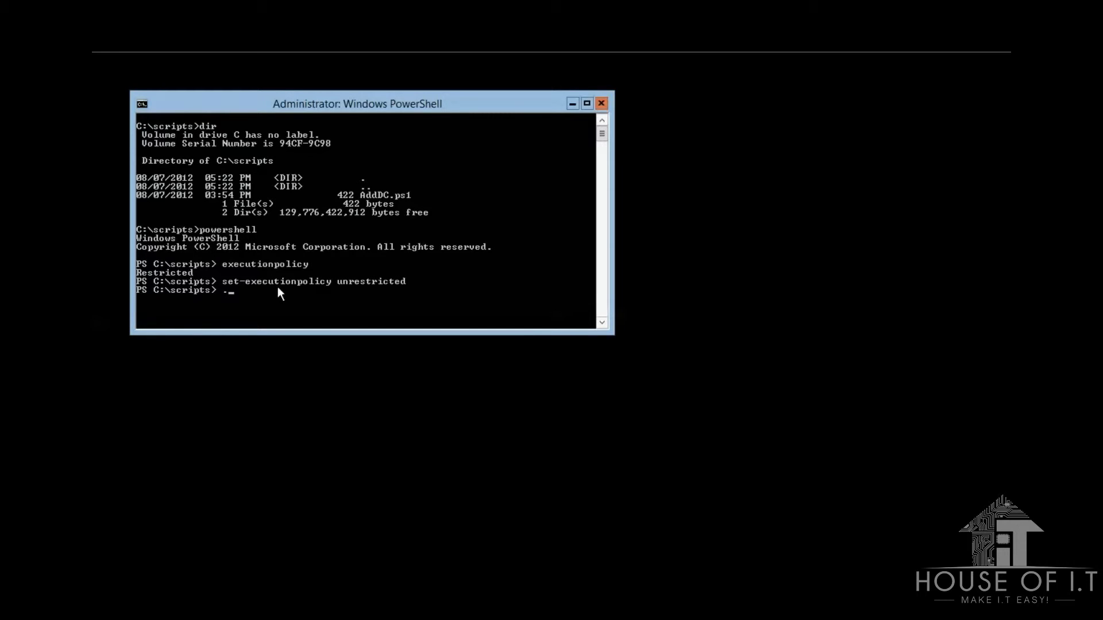
Step: Run AddDC.ps1, confirm administrator credentials and enter the safe mode password twice
{"action": "type", "text": "./"}
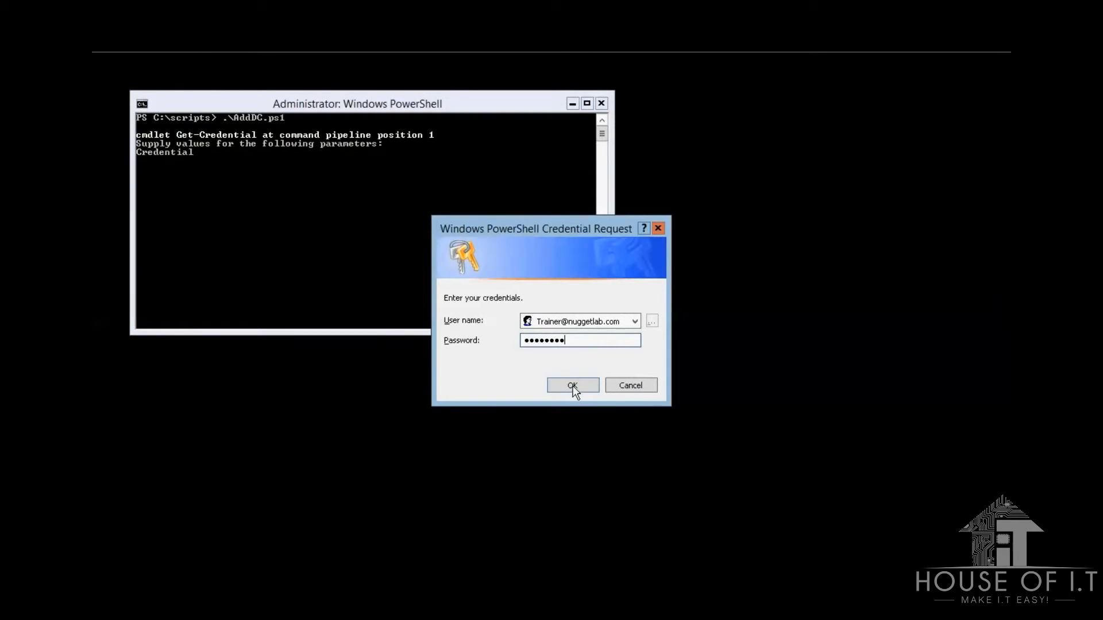
{"action": "left_click", "coordinate": [572, 386]}
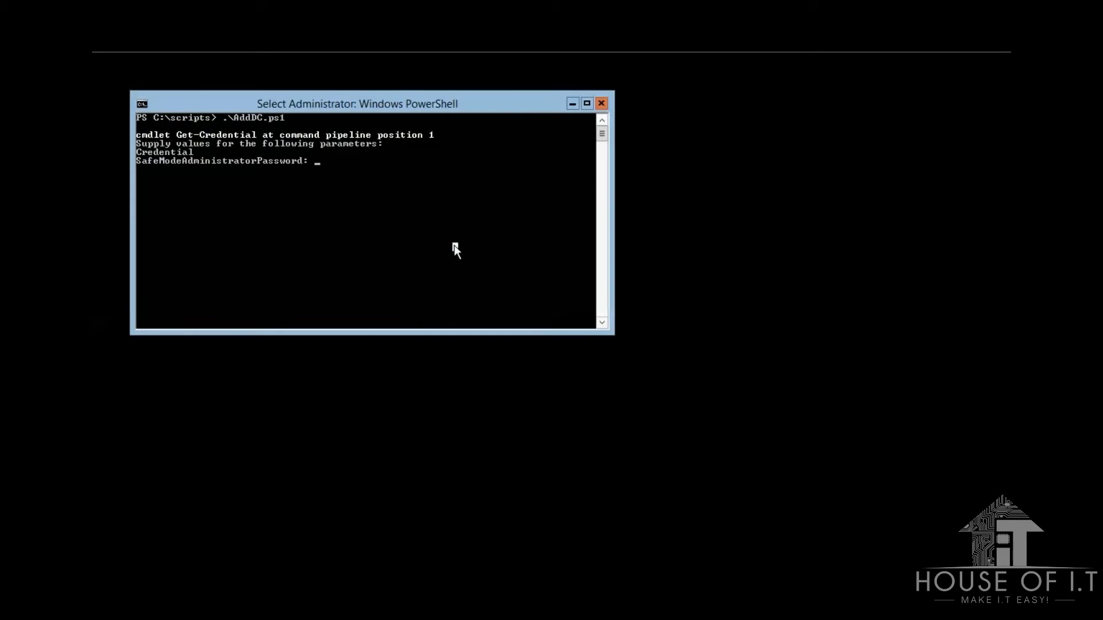
{"action": "type", "text": "********"}
{"action": "key", "text": "Return"}
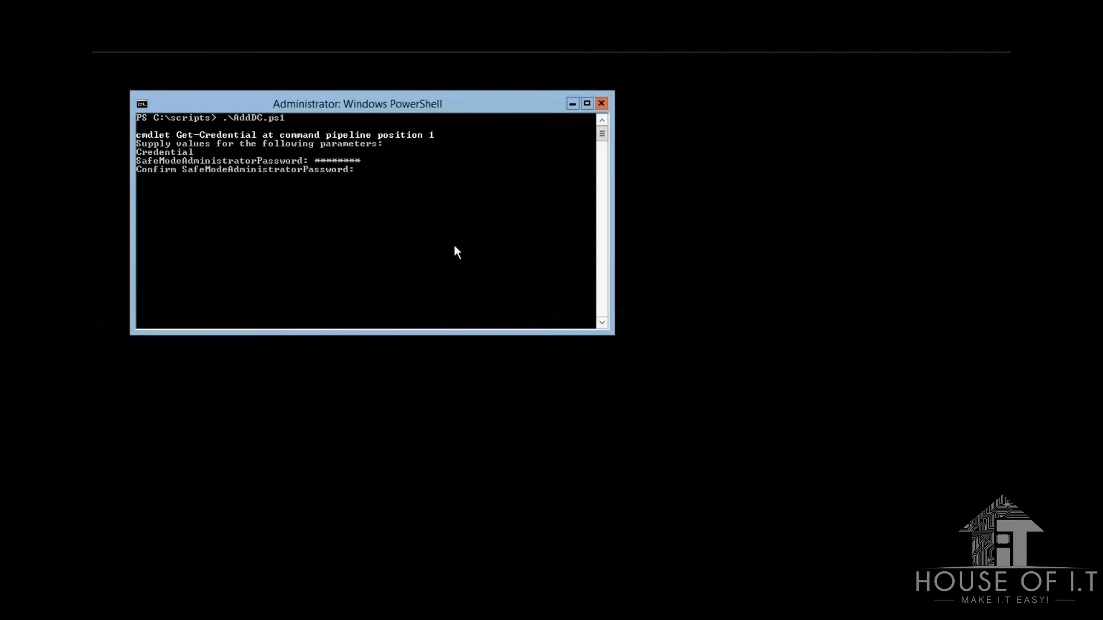
{"action": "type", "text": "********"}
{"action": "key", "text": "Return"}
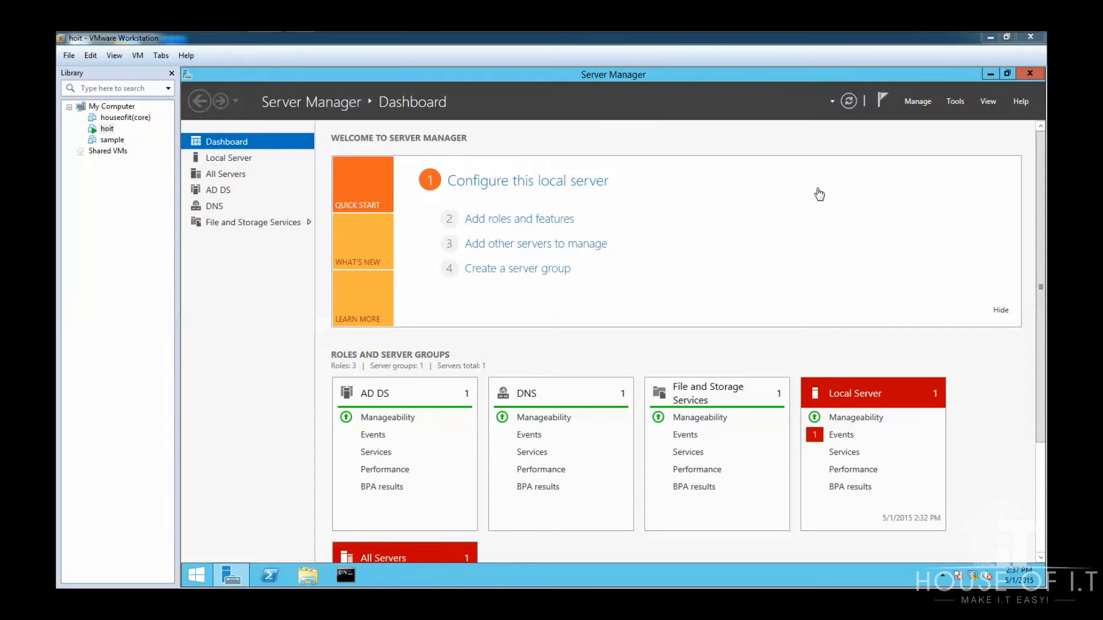
Step: Clear Active Directory Domain Services and its tools in Remove Roles and Features, then choose demotion
{"action": "left_click", "coordinate": [915, 101]}
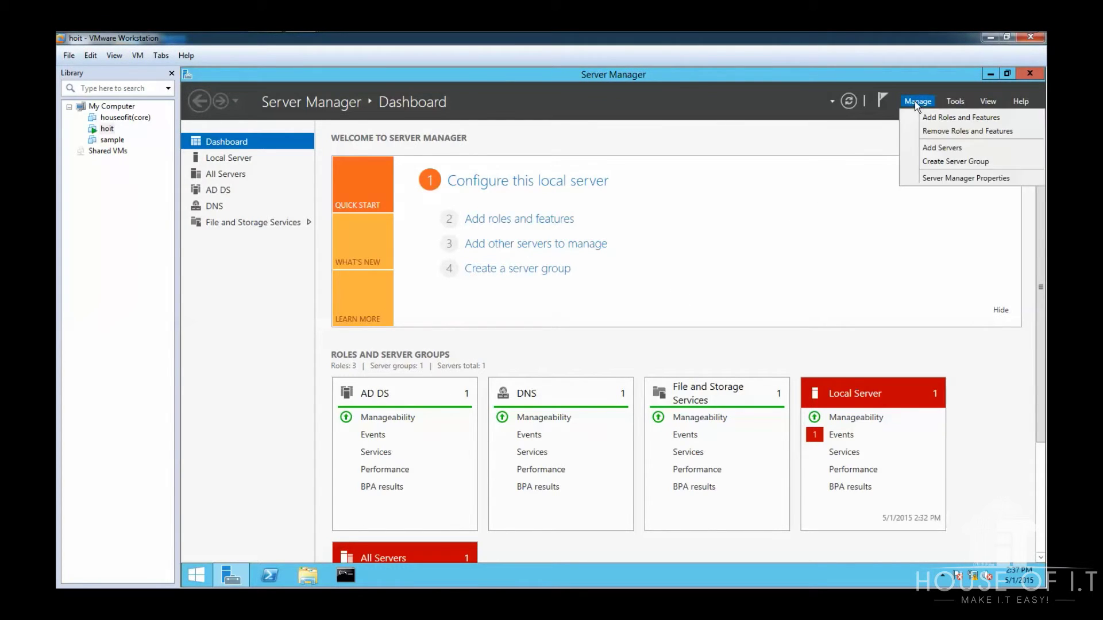
{"action": "left_click", "coordinate": [929, 133]}
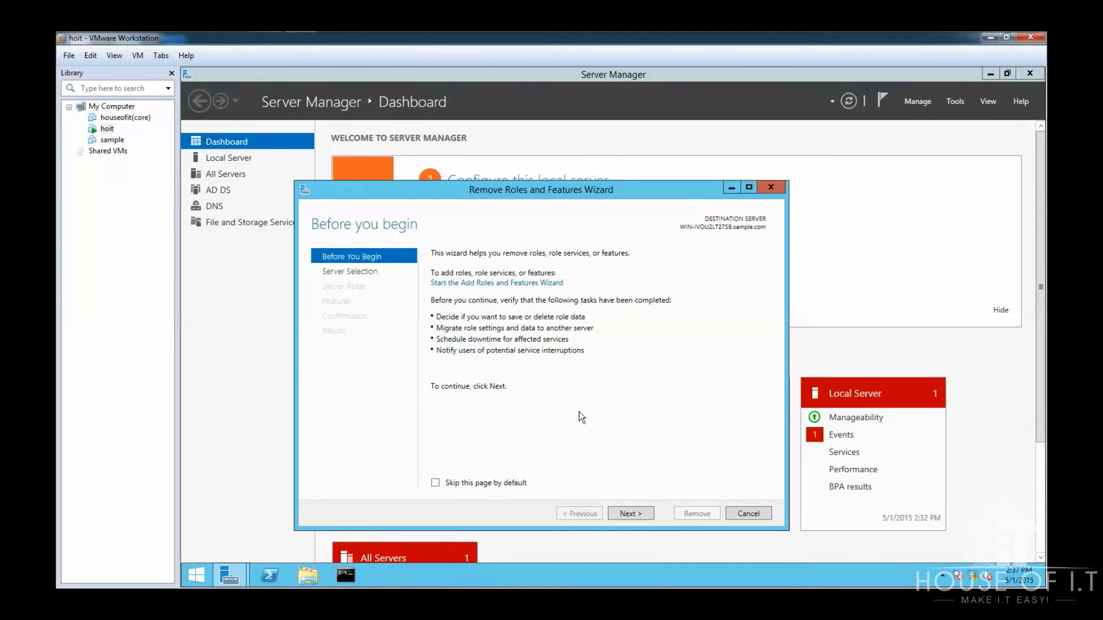
{"action": "left_click", "coordinate": [637, 514]}
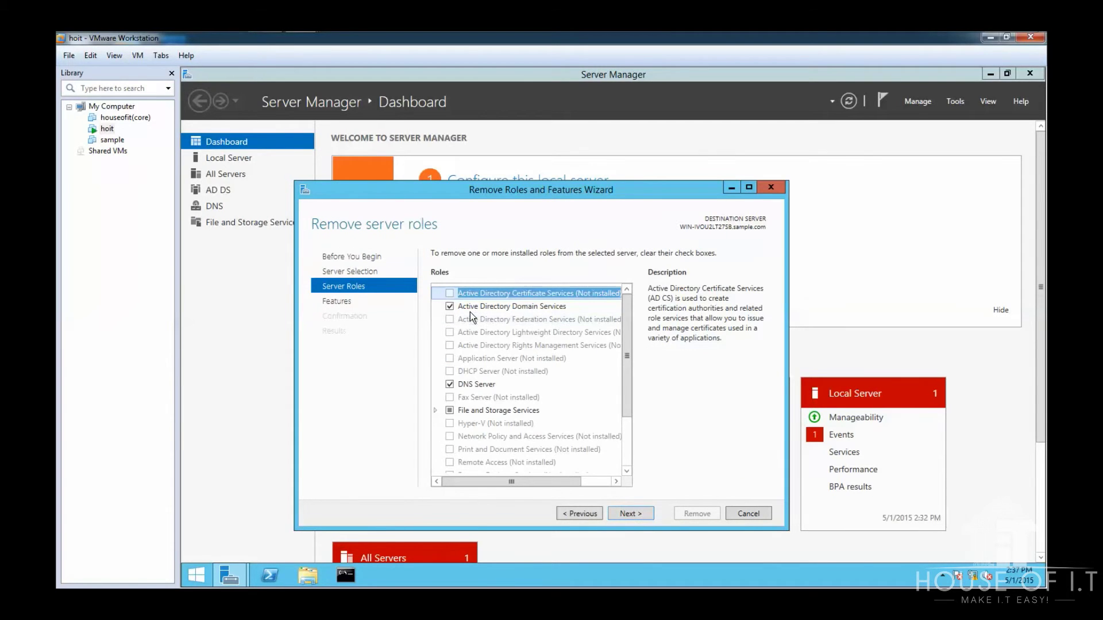
{"action": "left_click", "coordinate": [450, 307]}
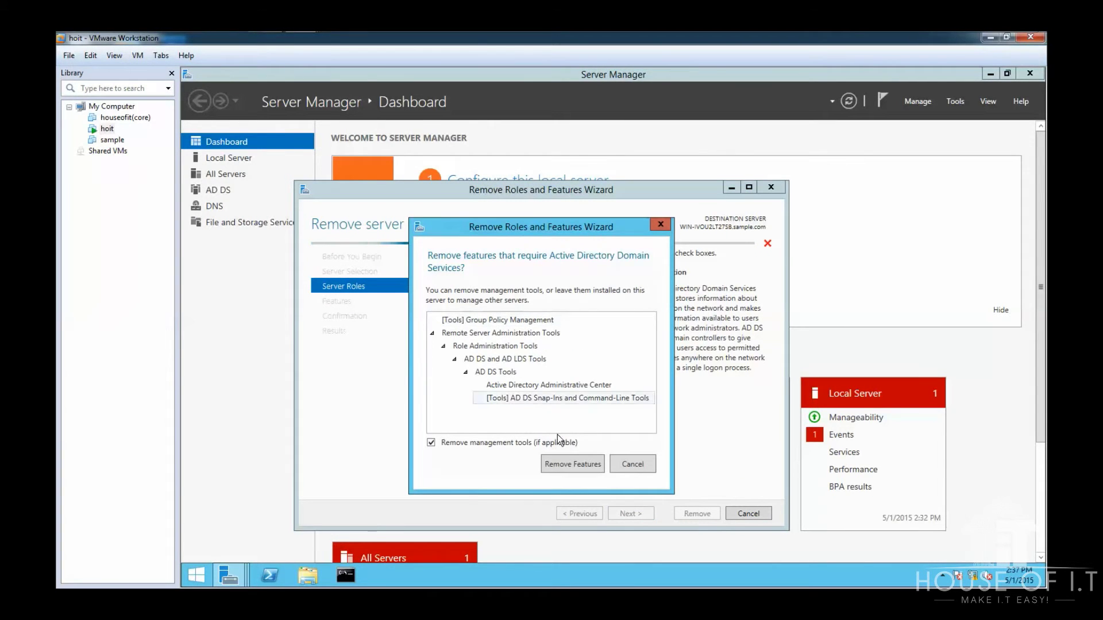
{"action": "left_click", "coordinate": [567, 464]}
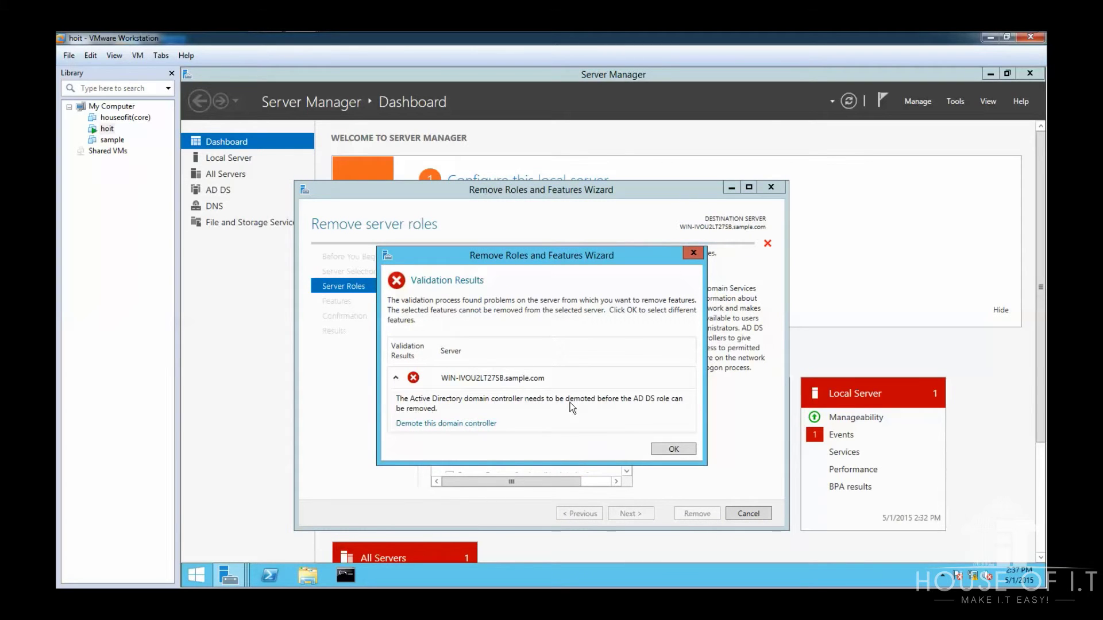
{"action": "left_click", "coordinate": [466, 424]}
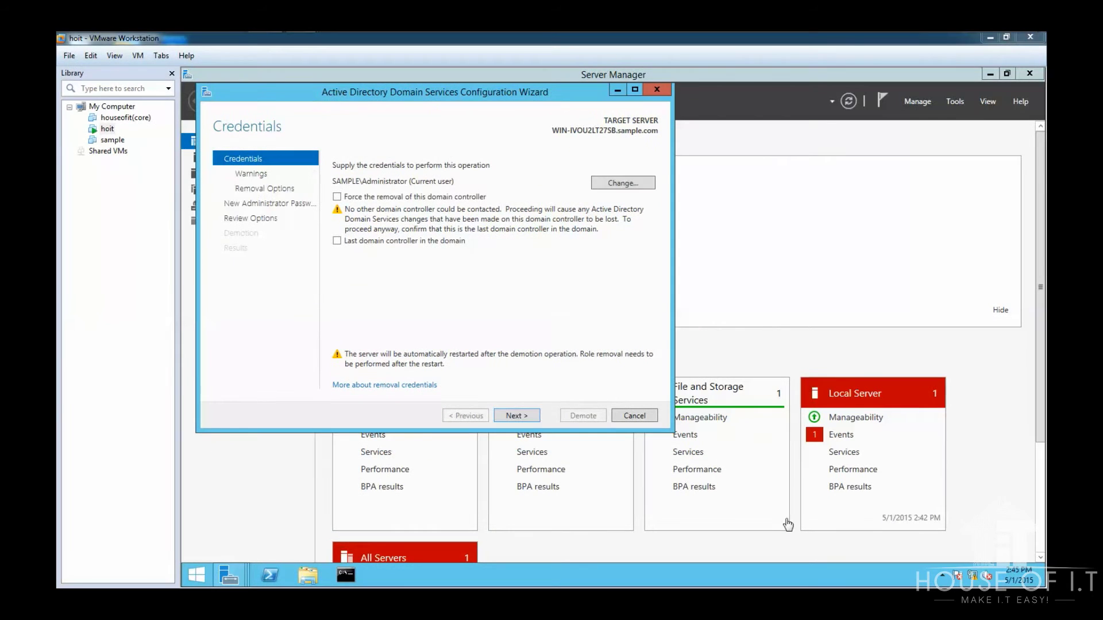
Step: Accept current credentials, proceed with removal and remove the application partitions
{"action": "left_click", "coordinate": [515, 416]}
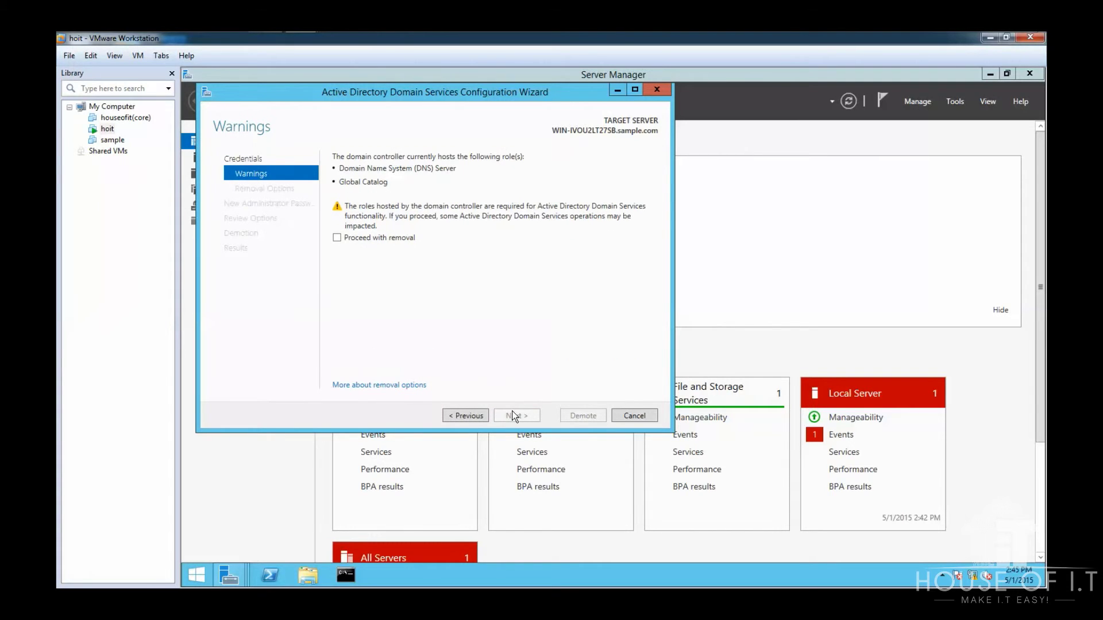
{"action": "left_click", "coordinate": [337, 237]}
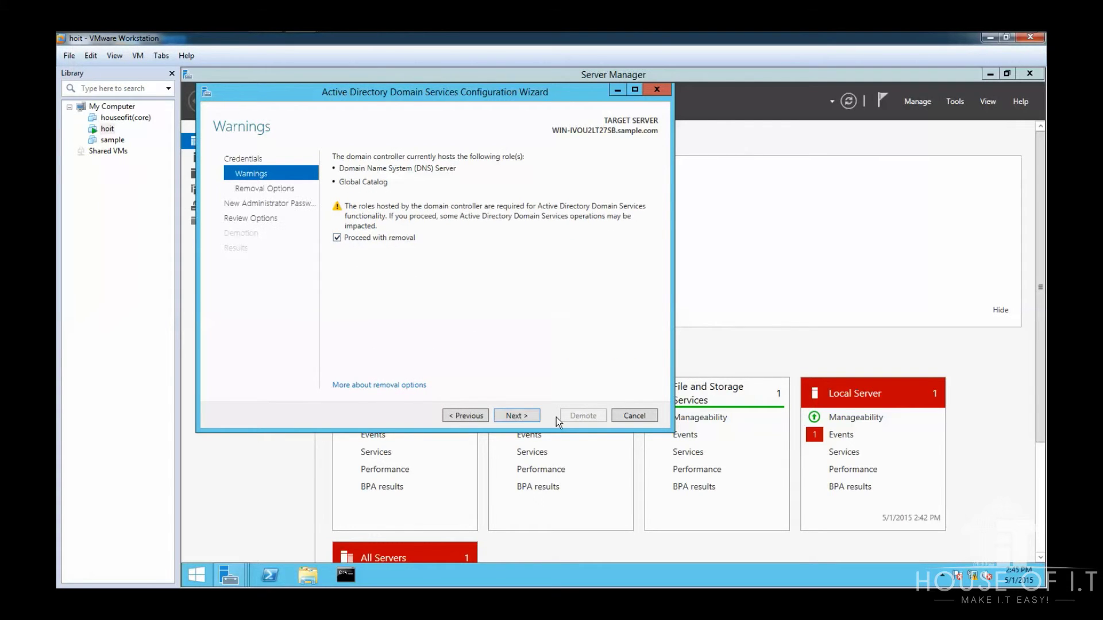
{"action": "left_click", "coordinate": [517, 416]}
{"action": "left_click", "coordinate": [337, 170]}
{"action": "left_click", "coordinate": [337, 156]}
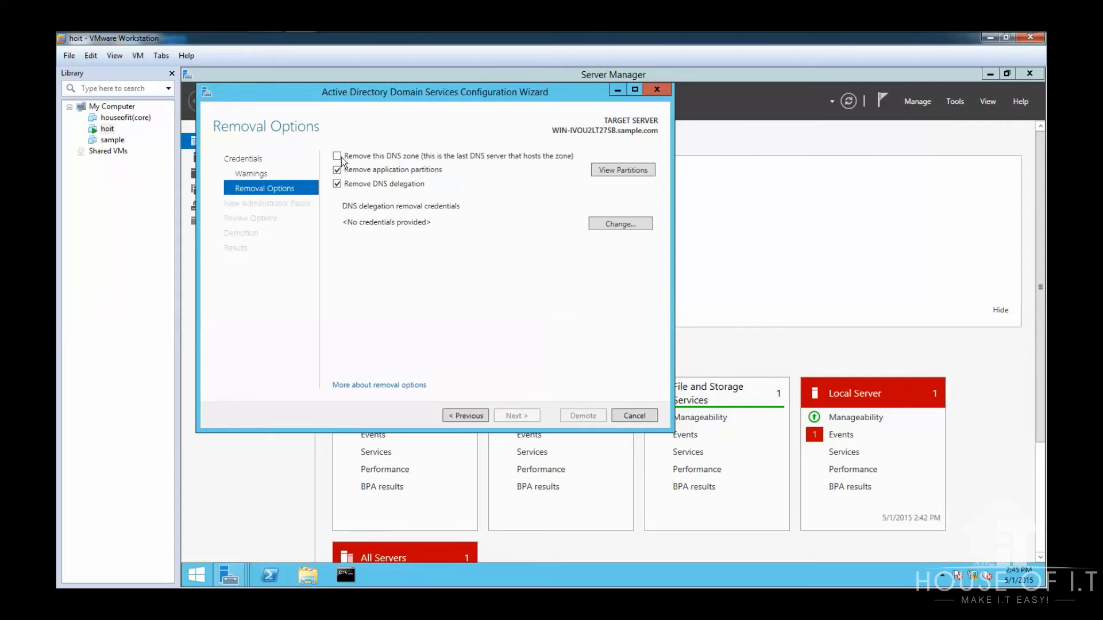
{"action": "left_click", "coordinate": [517, 416]}
Step: Enter and confirm a new administrator password, then demote the domain controller
{"action": "type", "text": "Password1"}
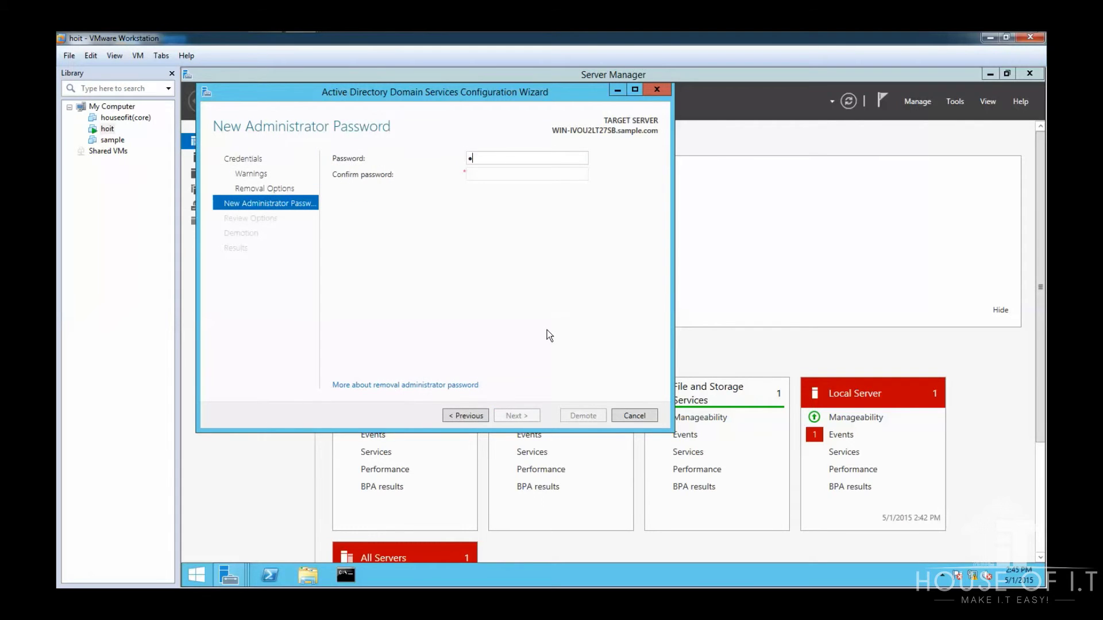
{"action": "key", "text": "Tab"}
{"action": "type", "text": "Password1"}
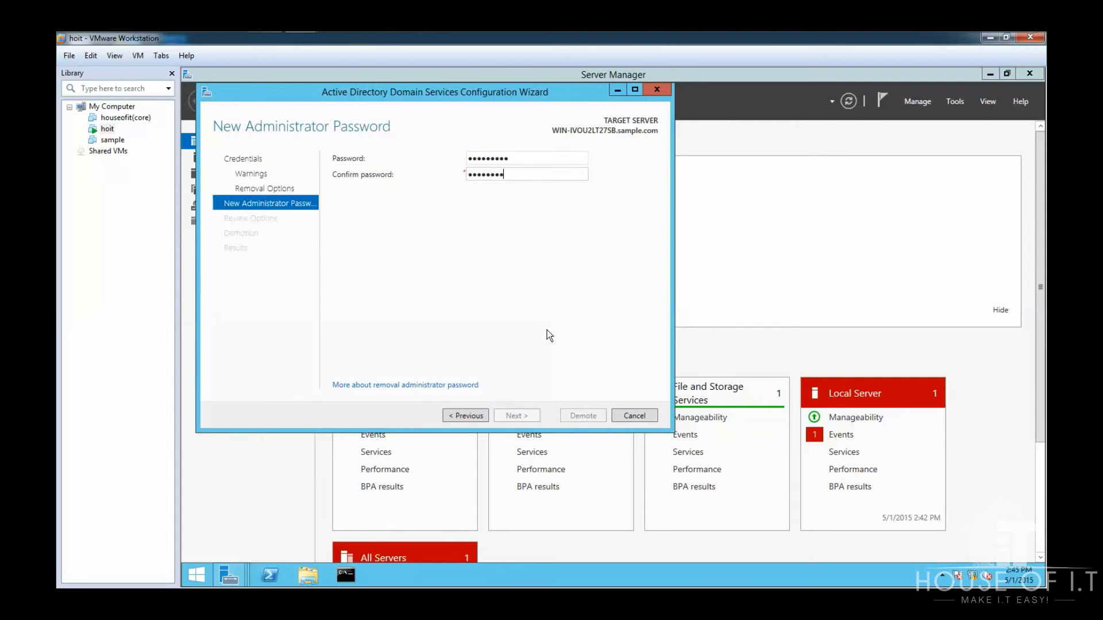
{"action": "left_click", "coordinate": [517, 416]}
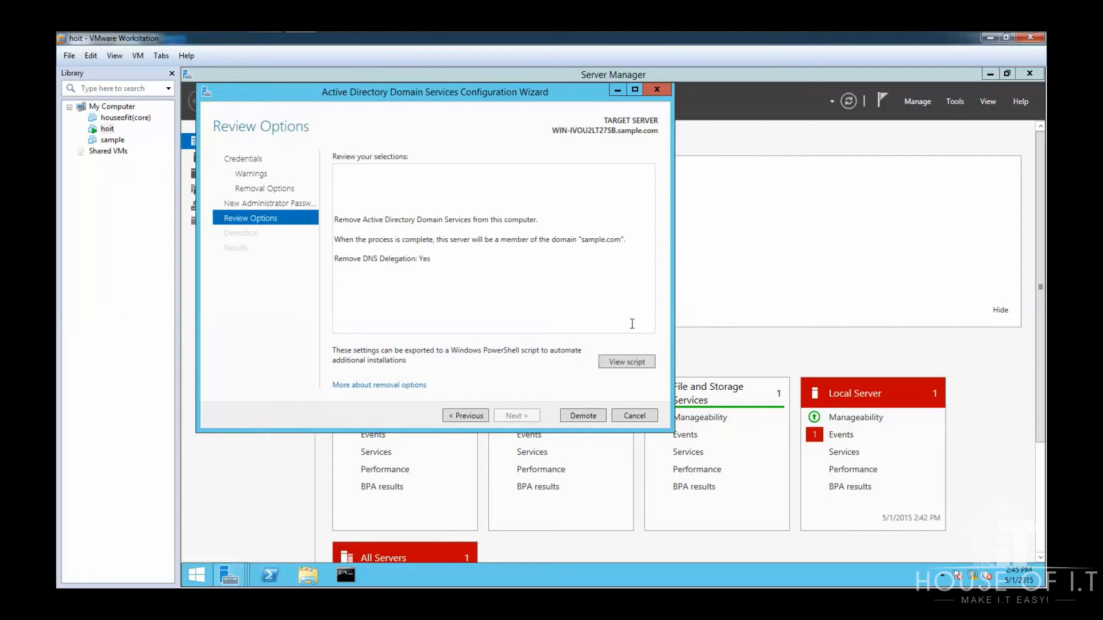
{"action": "left_click", "coordinate": [587, 414]}
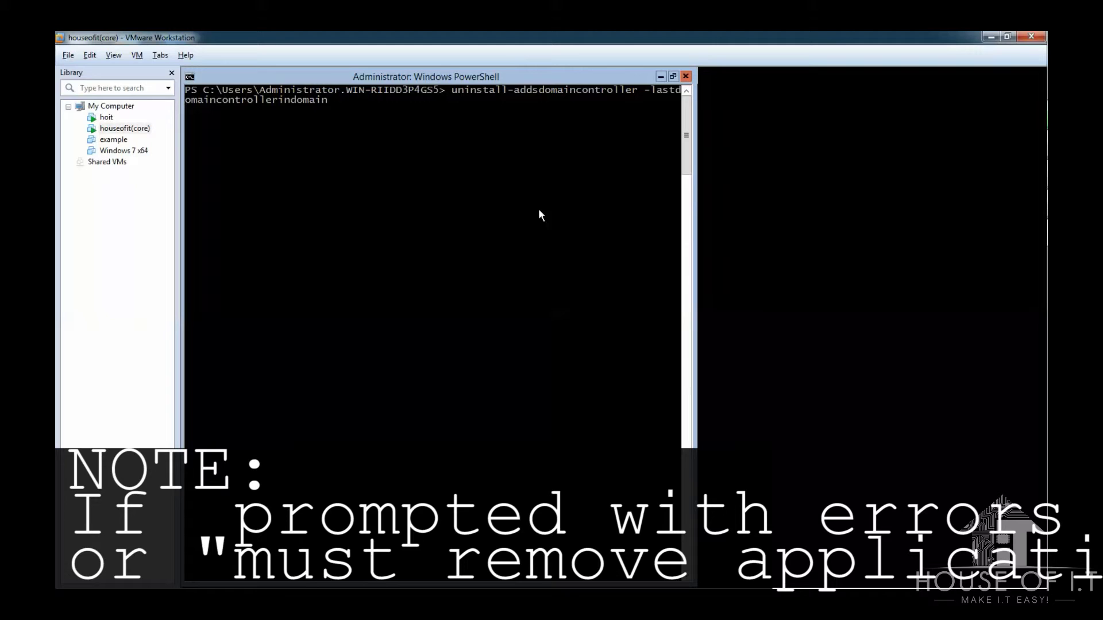
Step: Run uninstall-addsdomaincontroller -lastdomaincontrollerindomain with a new, confirmed local admin password, answering A (Yes to All)
{"action": "key", "text": "Return"}
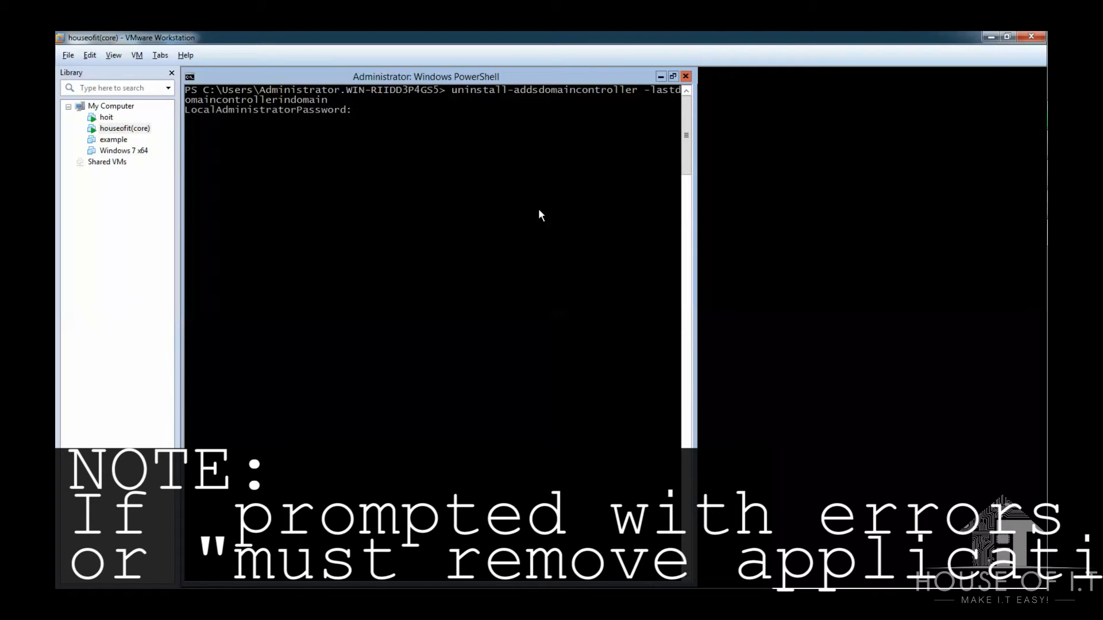
{"action": "type", "text": "*********"}
{"action": "key", "text": "Return"}
{"action": "type", "text": "**"}
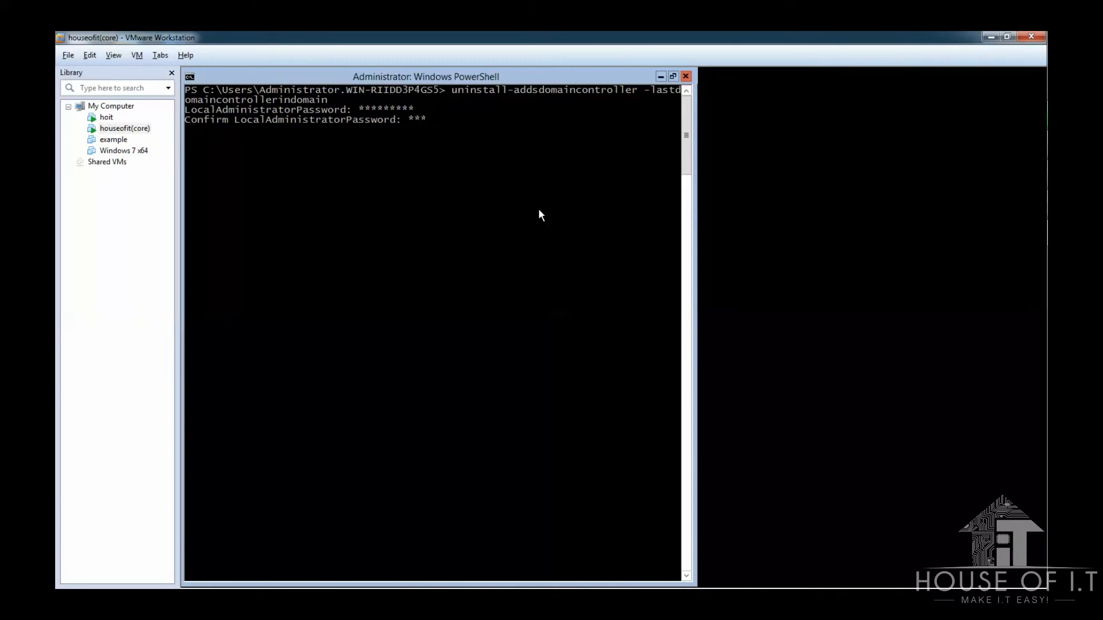
{"action": "type", "text": "*******"}
{"action": "key", "text": "Return"}
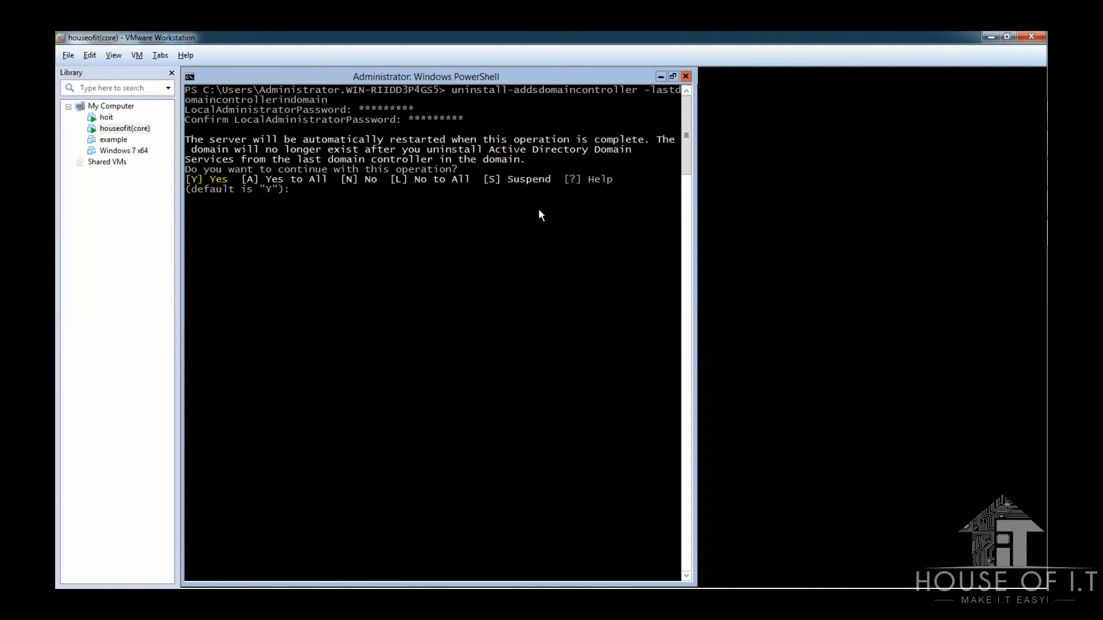
{"action": "type", "text": "a"}
{"action": "key", "text": "Return"}
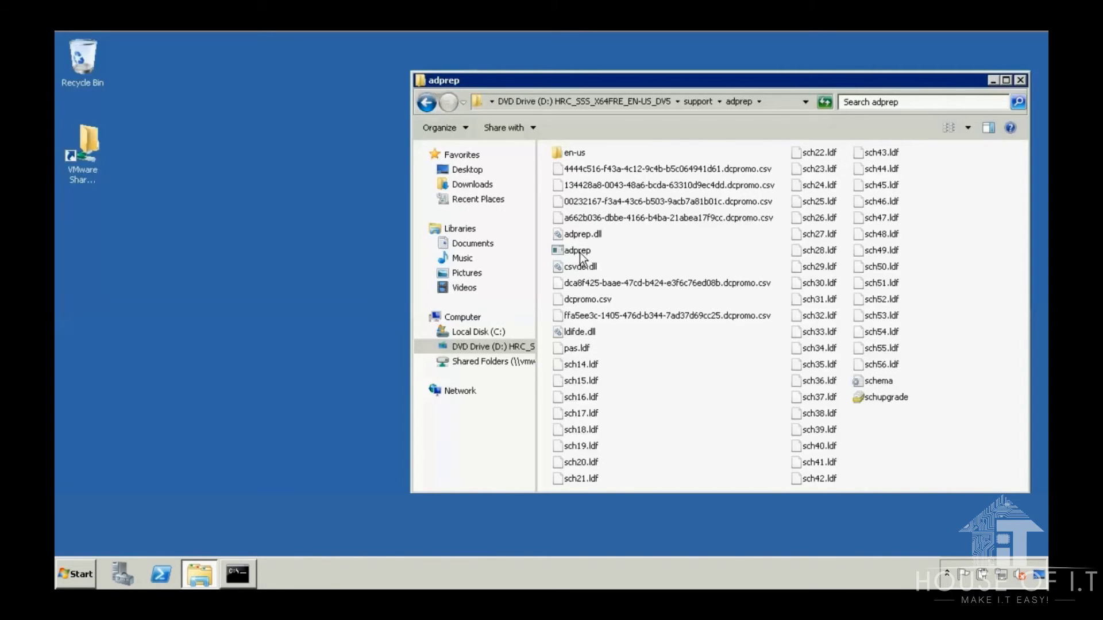
Step: Run adprep /forestprep and then adprep /domainprep from D:\support\adprep in the admin Command Prompt
{"action": "left_click", "coordinate": [579, 253]}
{"action": "key", "text": "alt+Tab"}
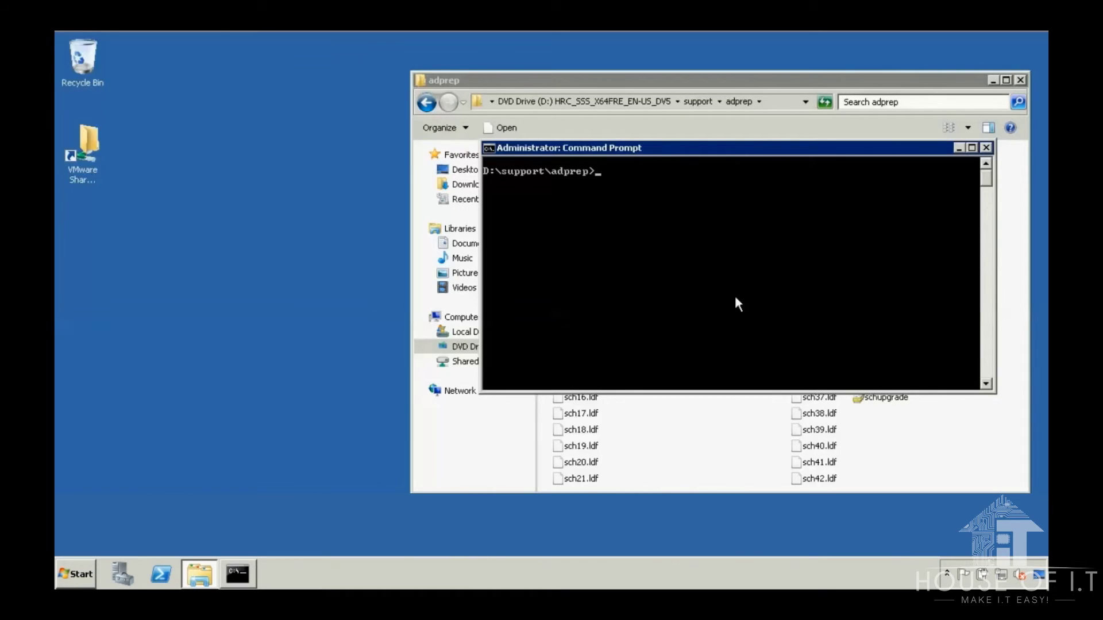
{"action": "type", "text": "adprep /forestprep"}
{"action": "key", "text": "Return"}
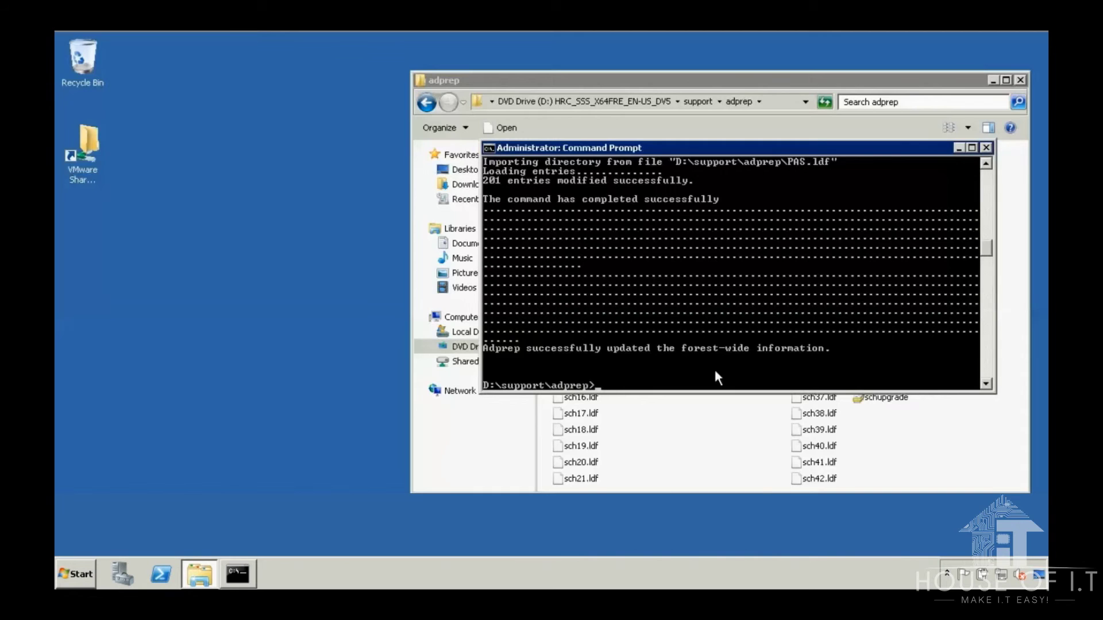
{"action": "type", "text": "adprep /domainprep"}
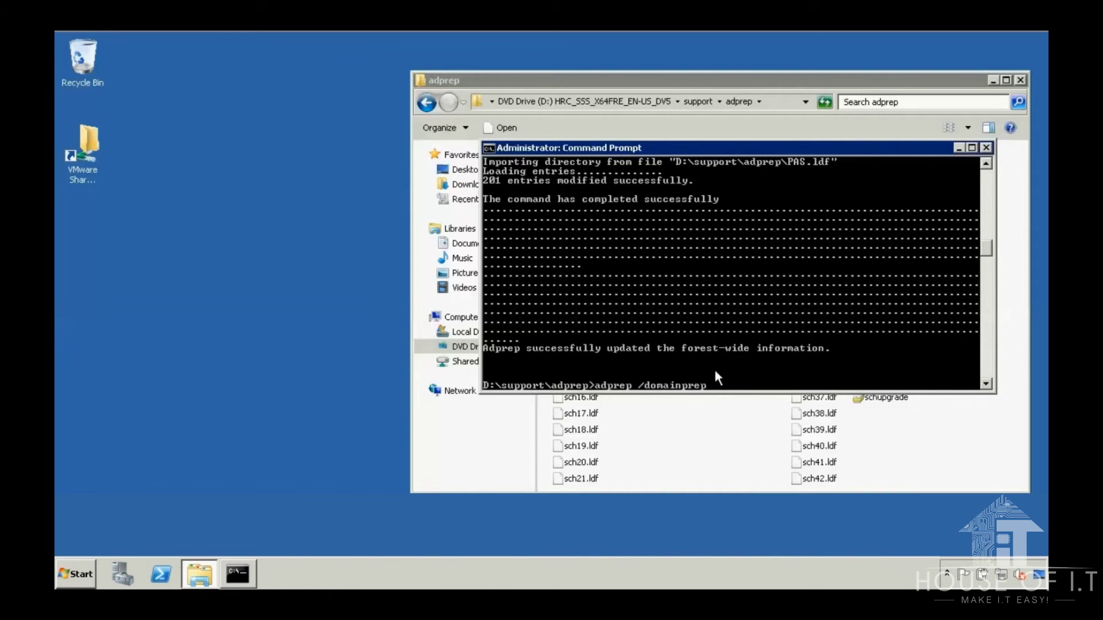
{"action": "key", "text": "Return"}
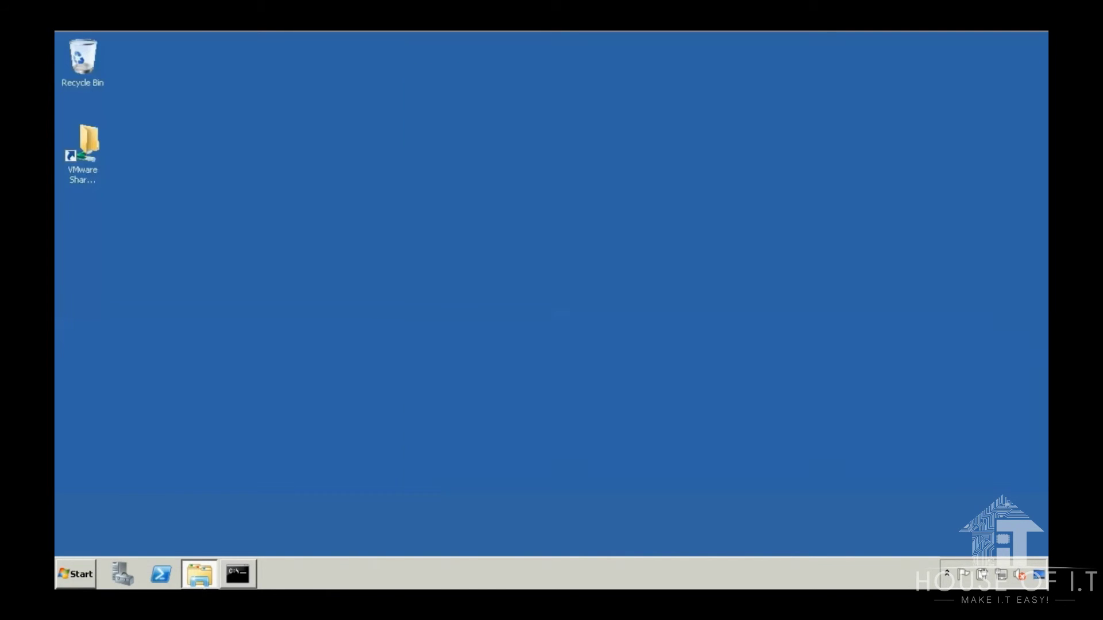
Step: Launch Windows Server 2012 setup from the installation DVD drive
{"action": "left_click", "coordinate": [200, 573]}
{"action": "left_click", "coordinate": [460, 317]}
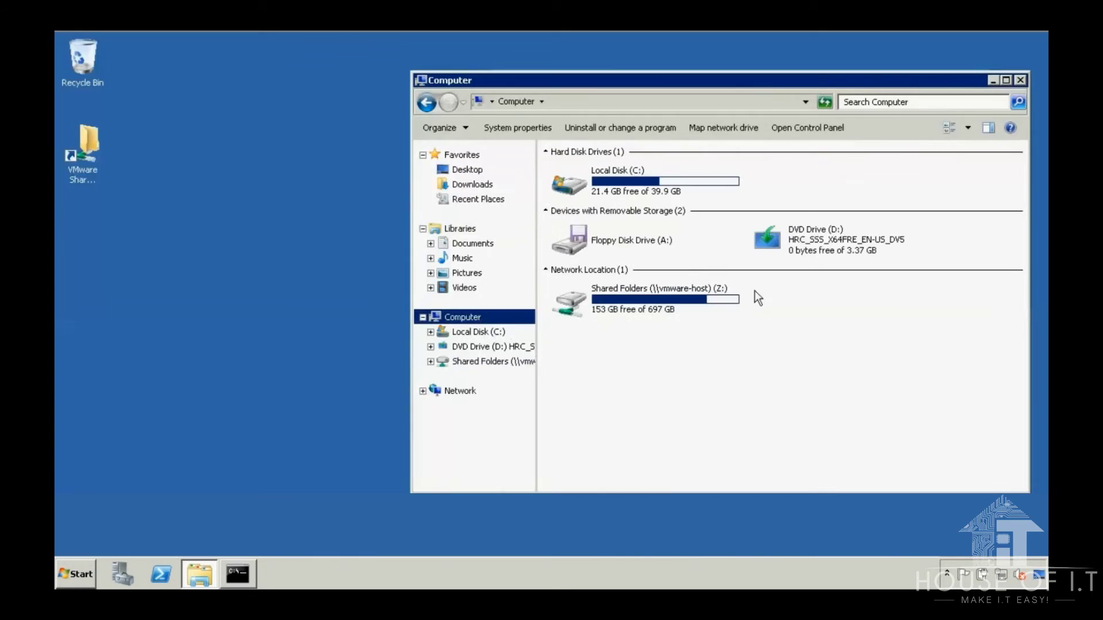
{"action": "double_click", "coordinate": [822, 235]}
{"action": "left_click", "coordinate": [801, 346]}
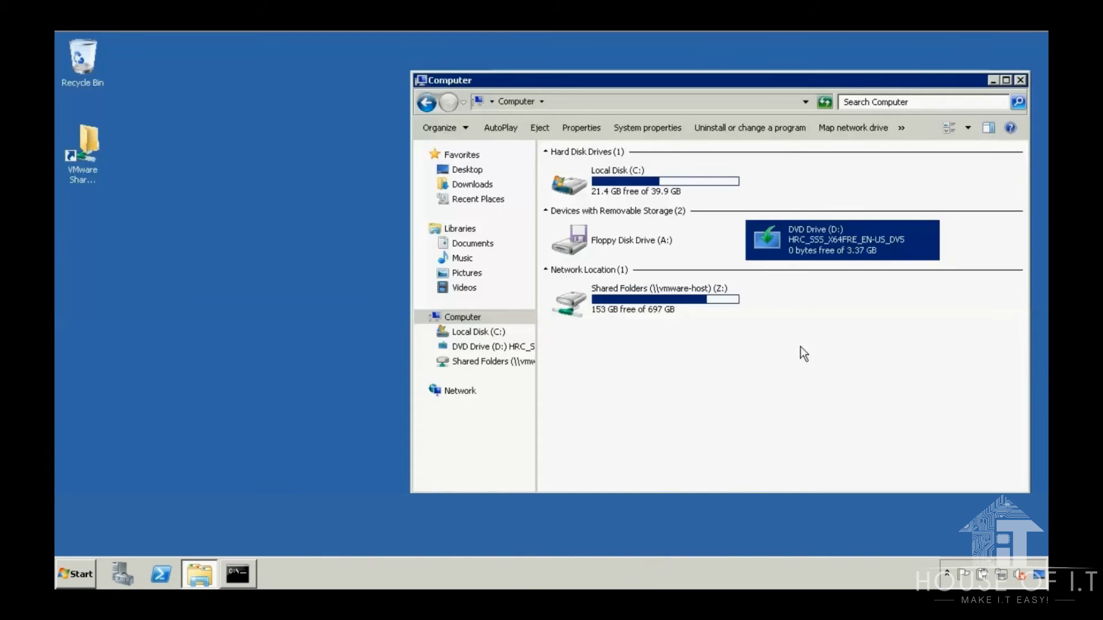
{"action": "left_click", "coordinate": [1021, 80]}
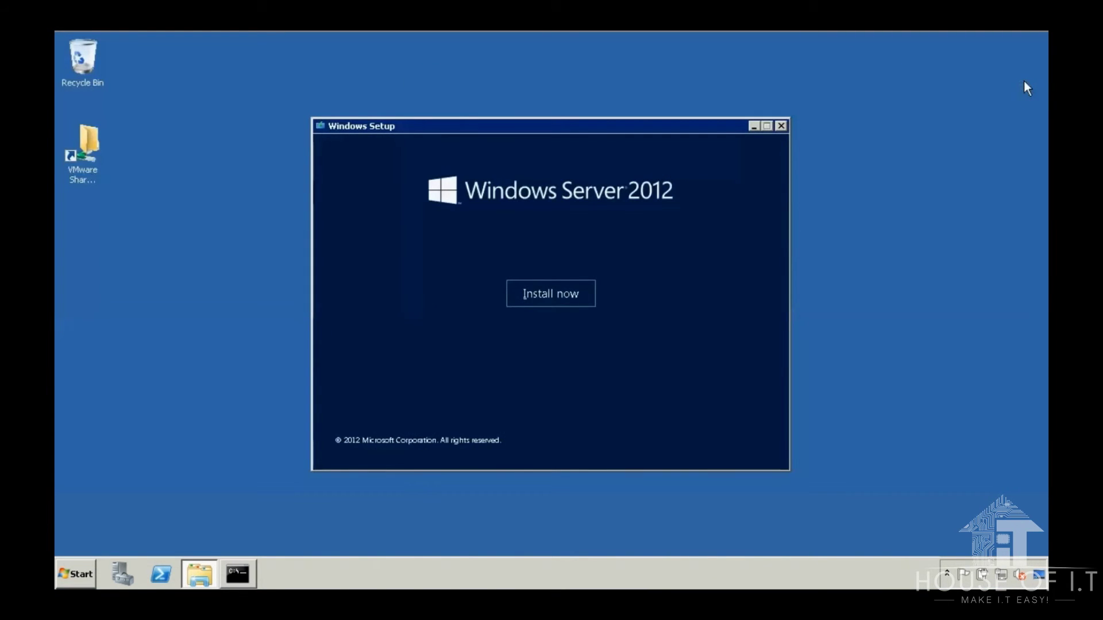
Step: Install now, skip updates, choose Server with a GUI, accept the license, and pick Upgrade
{"action": "left_click", "coordinate": [549, 293]}
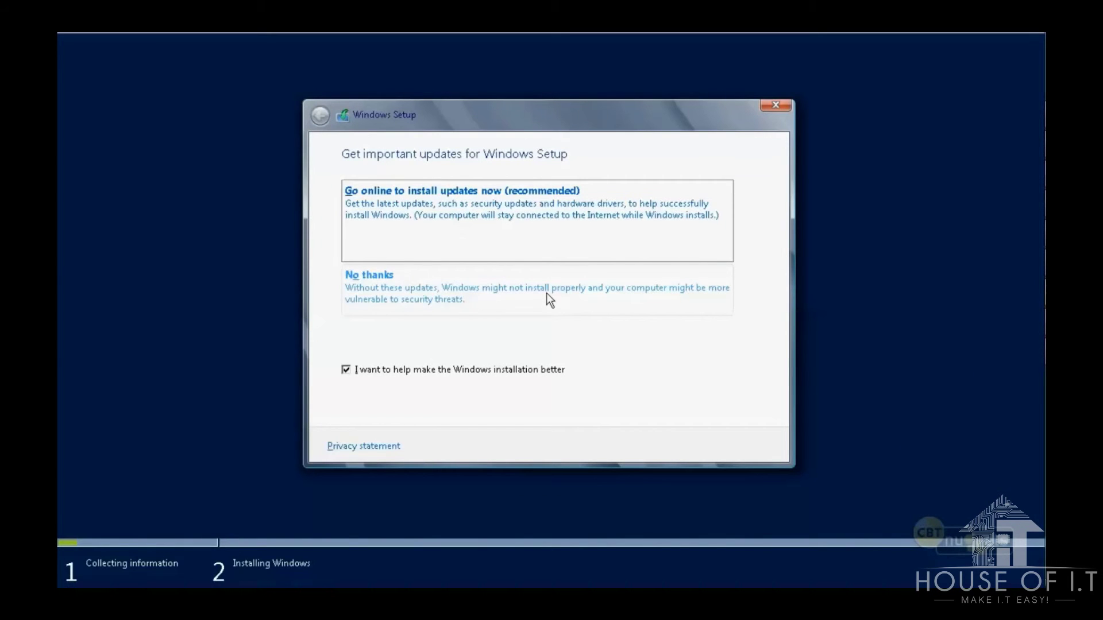
{"action": "left_click", "coordinate": [547, 293]}
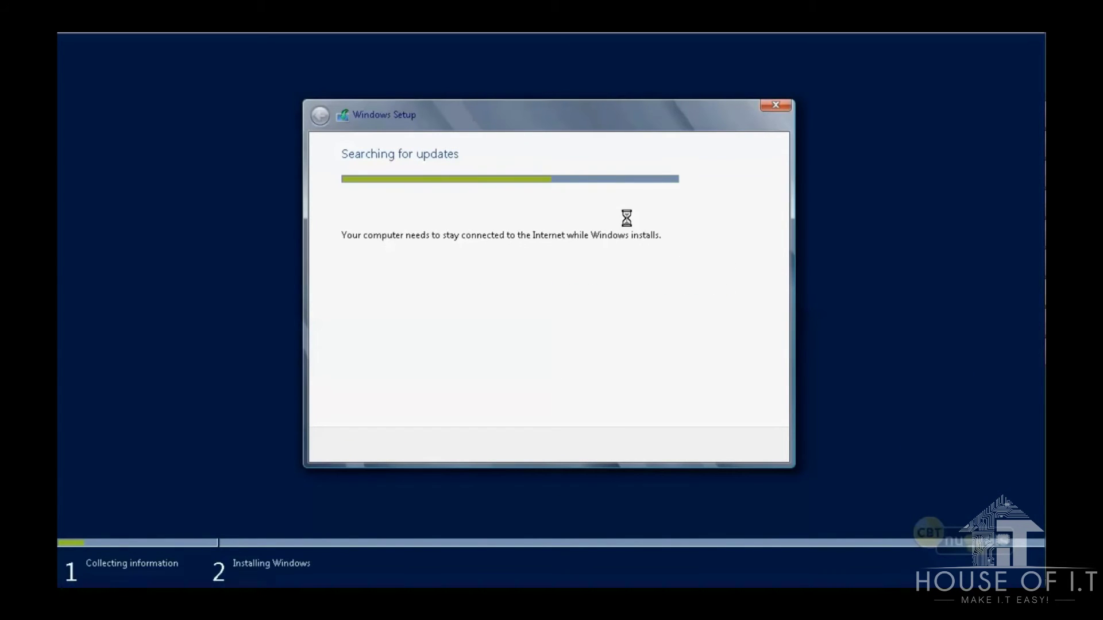
{"action": "left_click", "coordinate": [606, 217]}
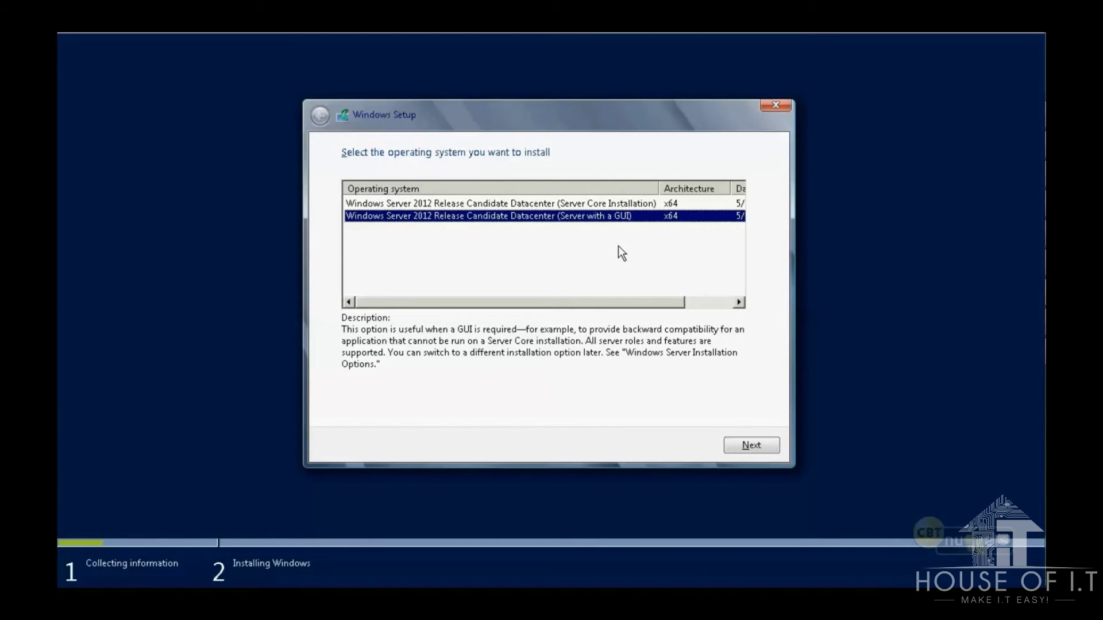
{"action": "left_click", "coordinate": [746, 446]}
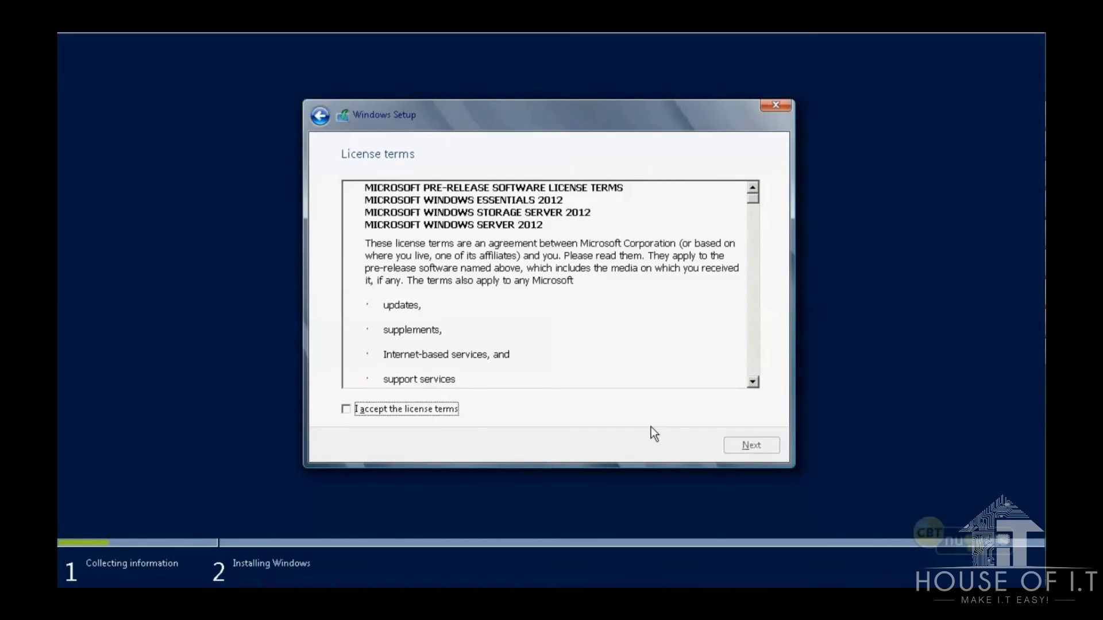
{"action": "left_click", "coordinate": [405, 409]}
{"action": "left_click", "coordinate": [777, 445]}
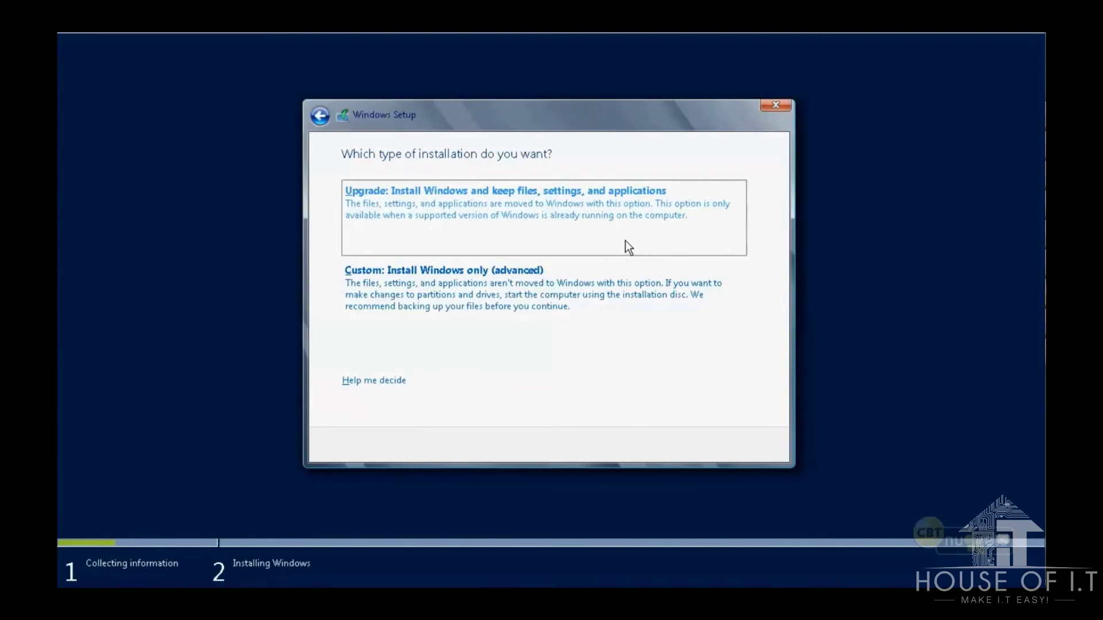
{"action": "left_click", "coordinate": [626, 241]}
{"action": "left_click", "coordinate": [749, 449]}
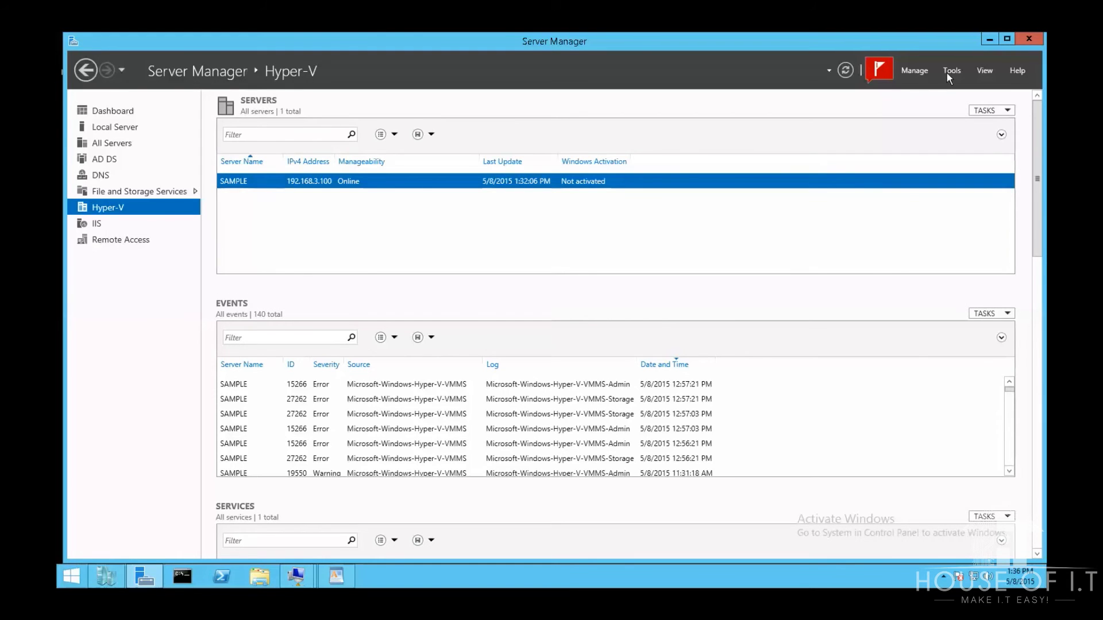
Step: In Active Directory Sites and Services, open Properties of NTDS Settings under Default-First-Site-Name > Servers > SAMPLE
{"action": "left_click", "coordinate": [947, 74]}
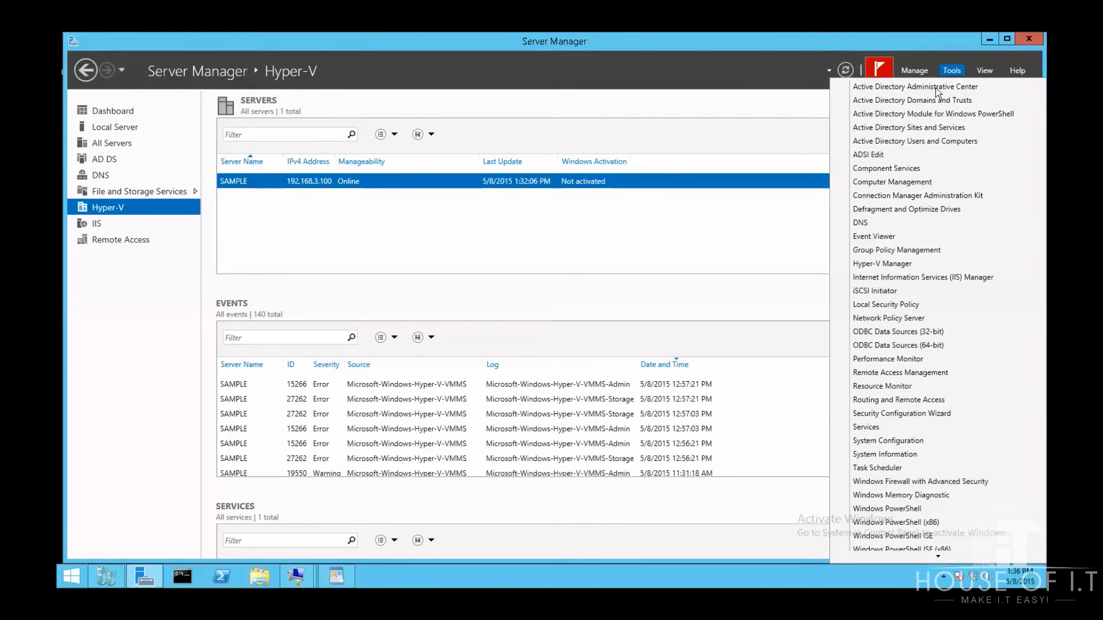
{"action": "left_click", "coordinate": [912, 129]}
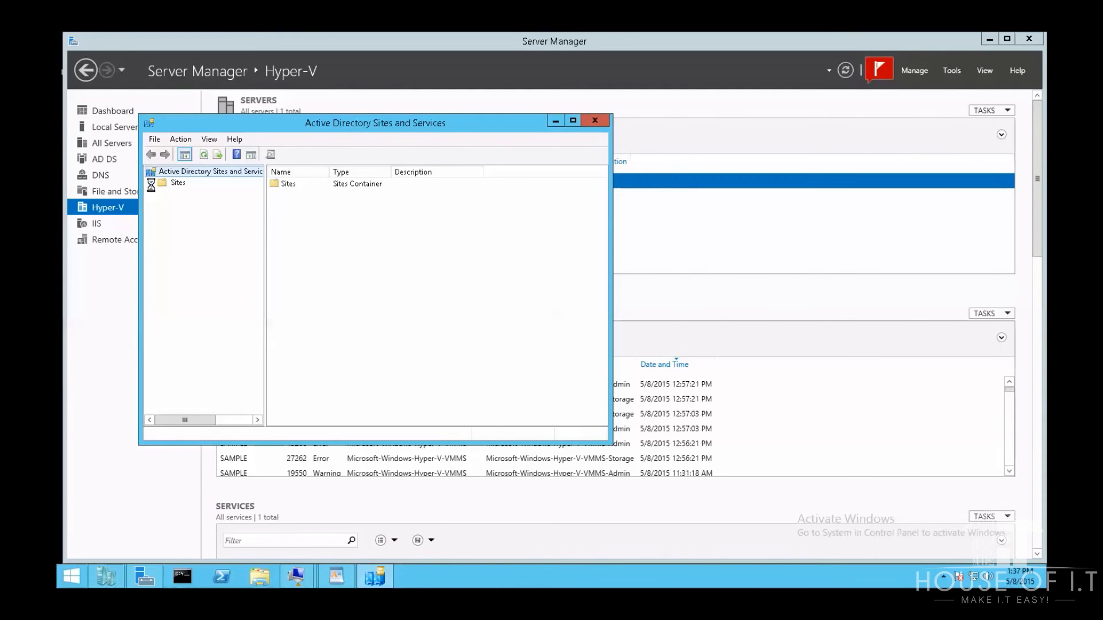
{"action": "double_click", "coordinate": [177, 183]}
{"action": "left_click", "coordinate": [163, 194]}
{"action": "left_click", "coordinate": [185, 238]}
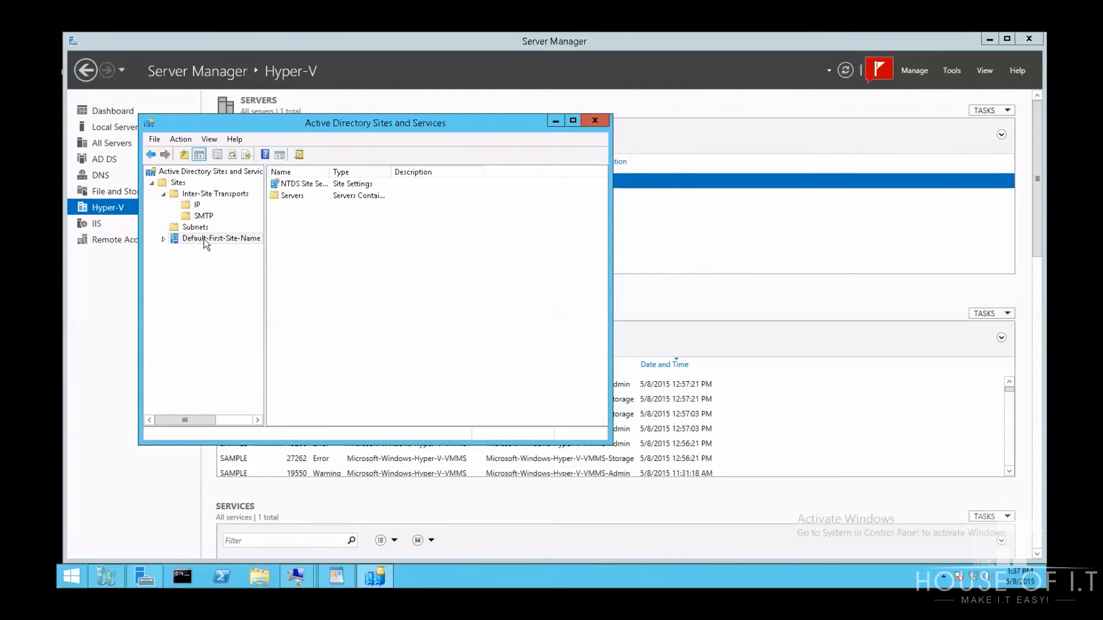
{"action": "double_click", "coordinate": [283, 196]}
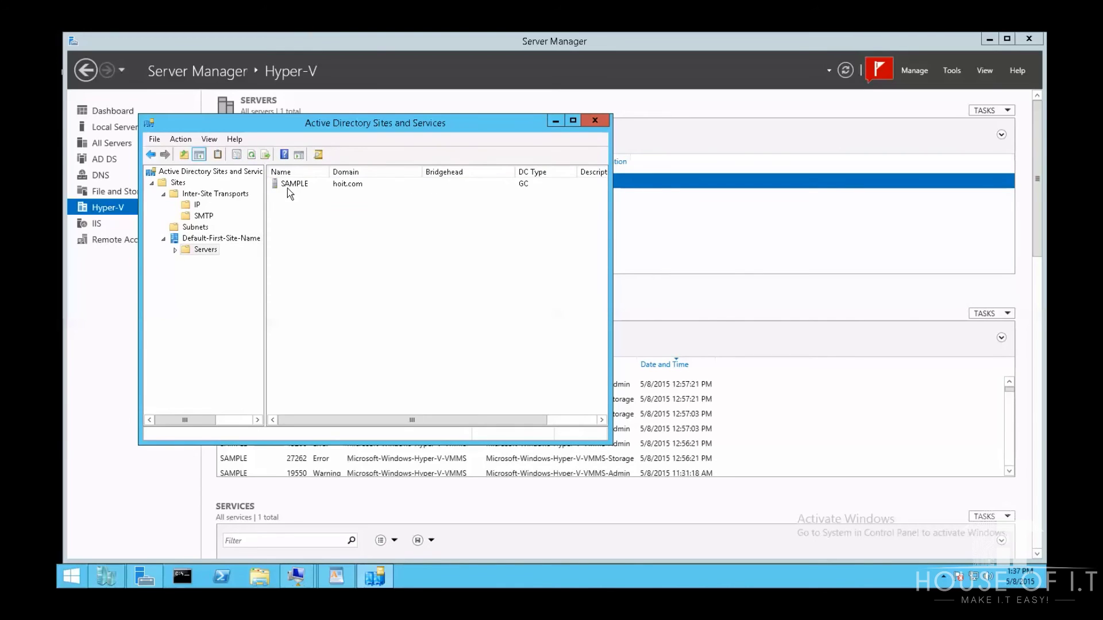
{"action": "double_click", "coordinate": [289, 185]}
{"action": "left_click", "coordinate": [299, 196]}
{"action": "right_click", "coordinate": [299, 200]}
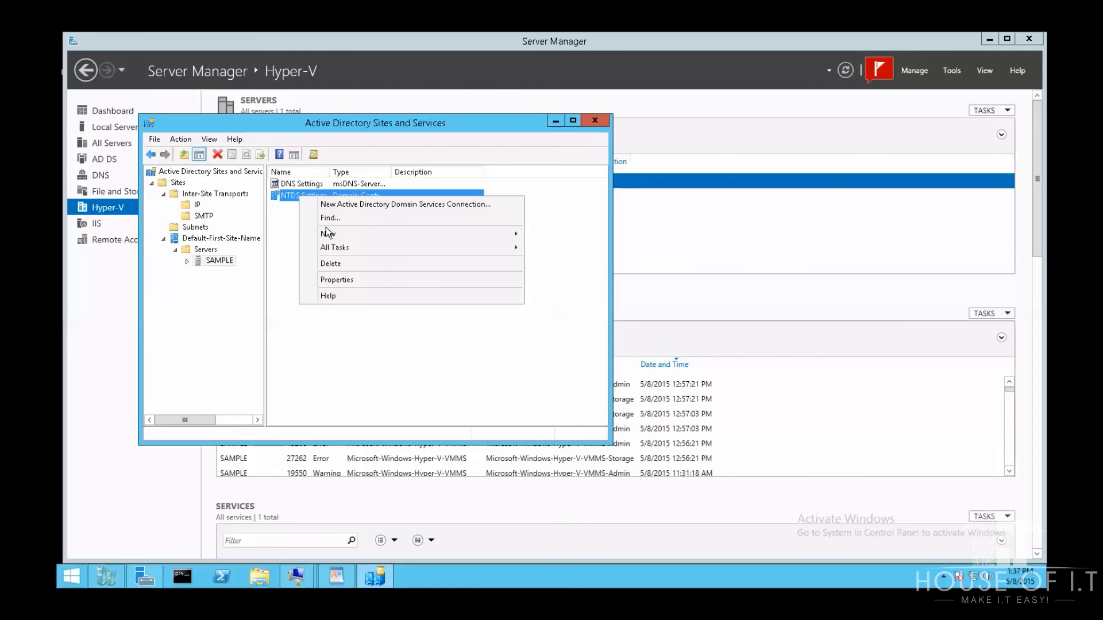
{"action": "left_click", "coordinate": [356, 279]}
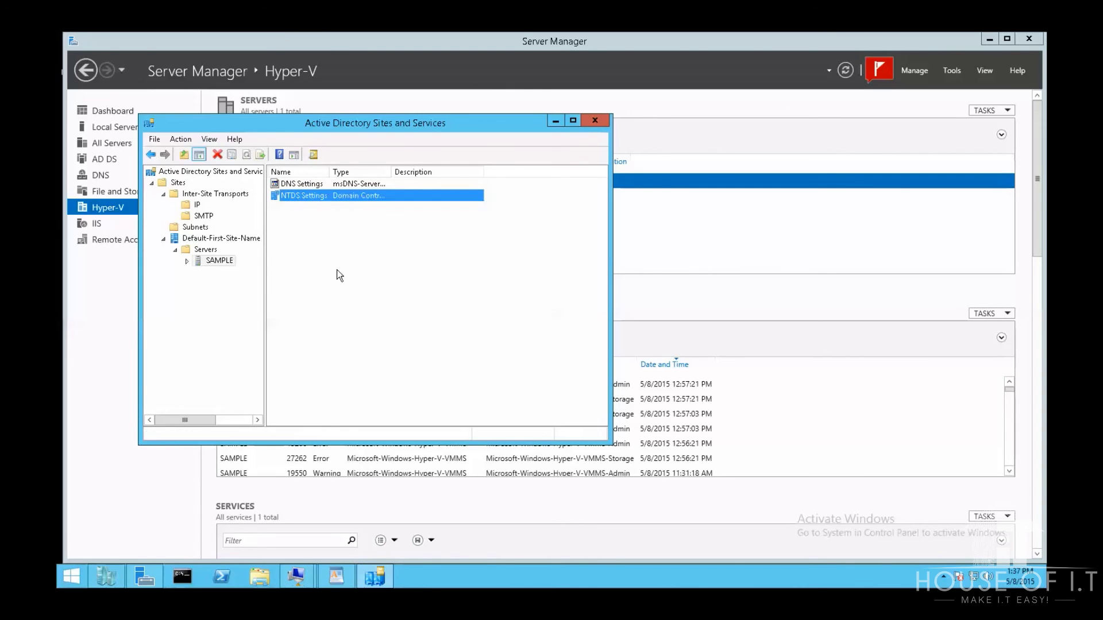